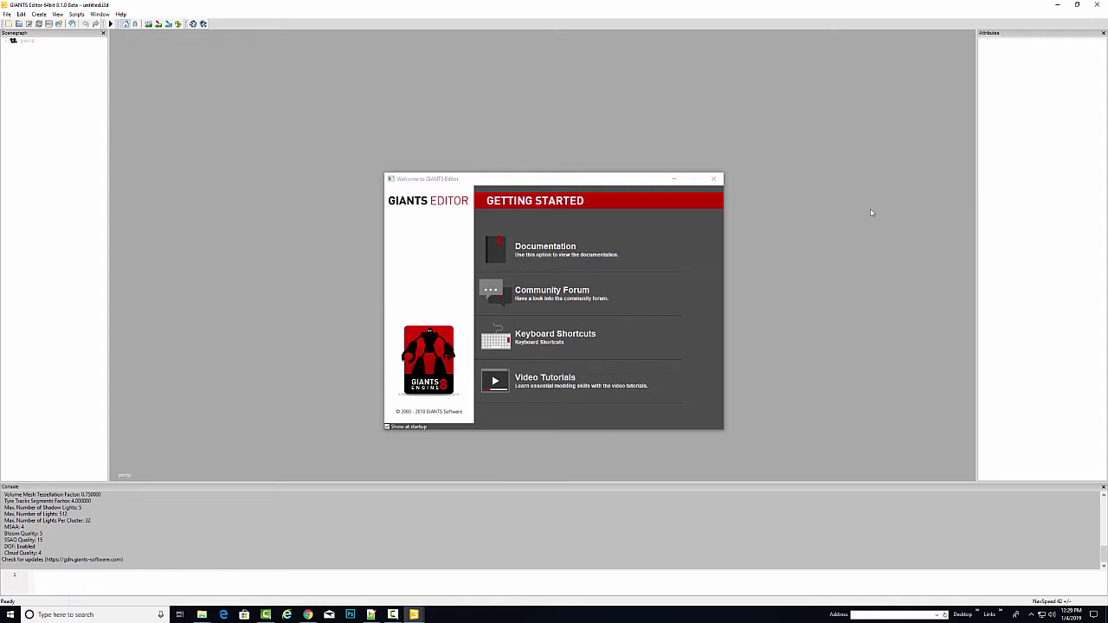
Step: Close the welcome window and start creating a new mod from the game
left_click(714, 179)
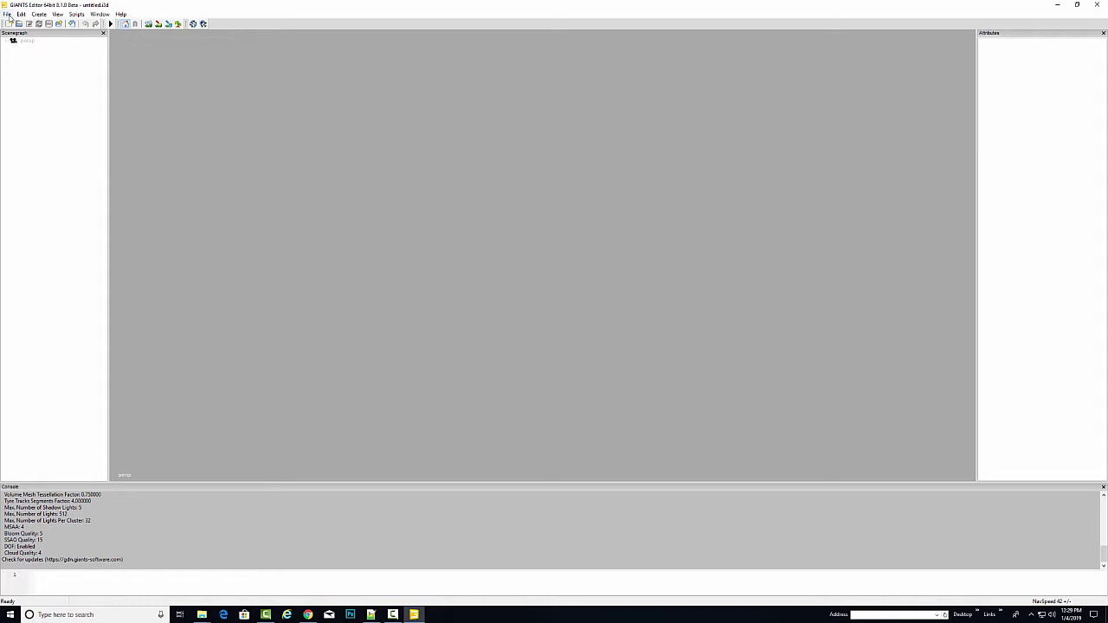
left_click(7, 15)
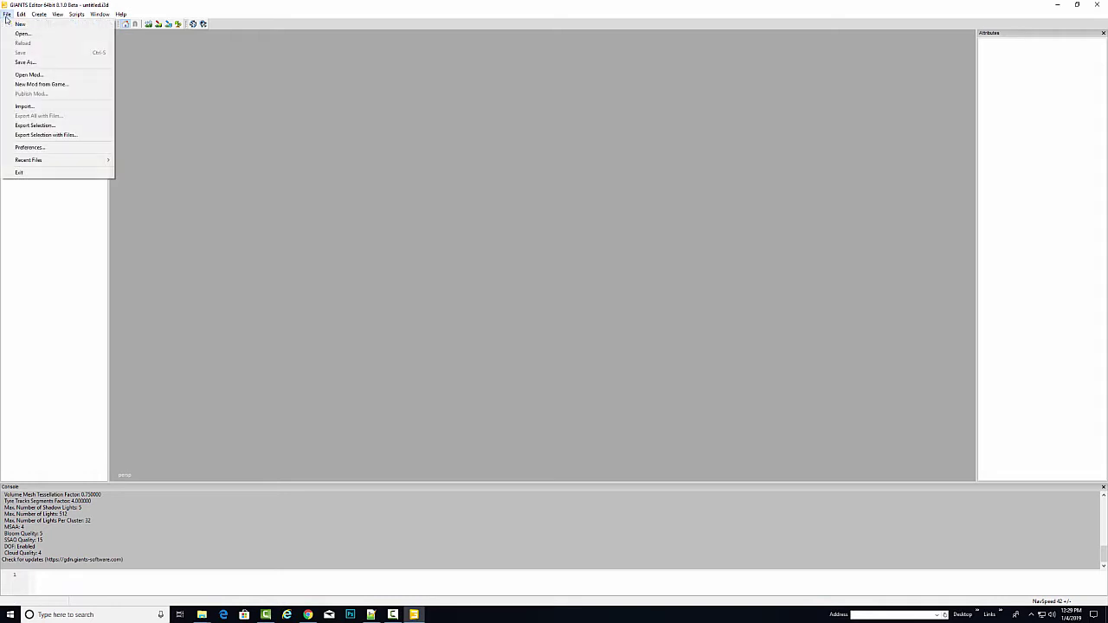
left_click(35, 84)
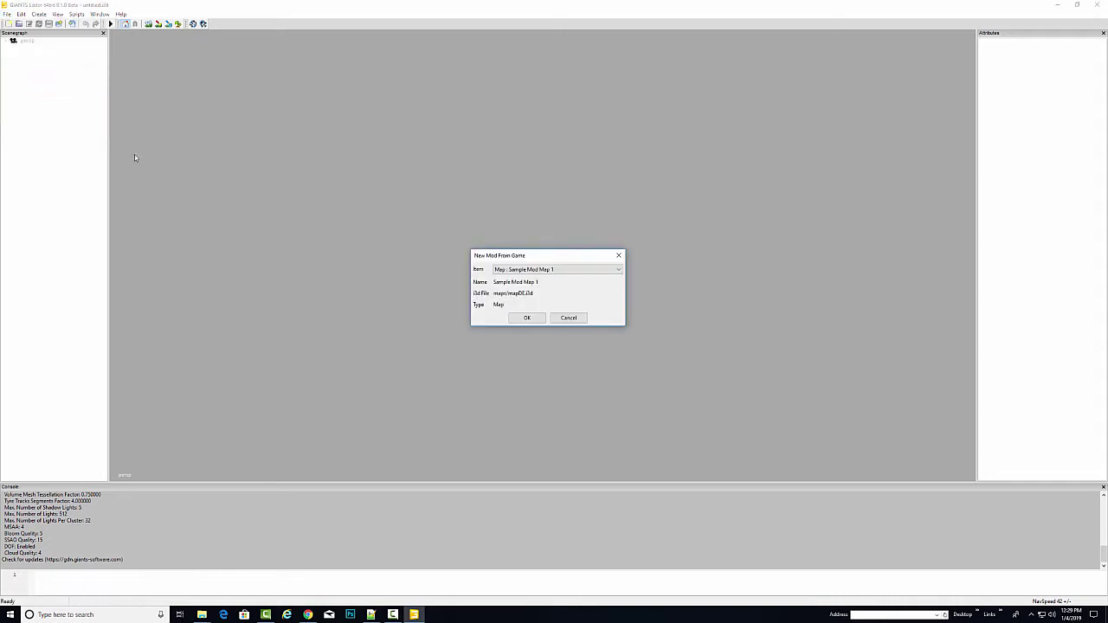
Step: Look through the maps and store items available as a base for the new mod
left_click(569, 271)
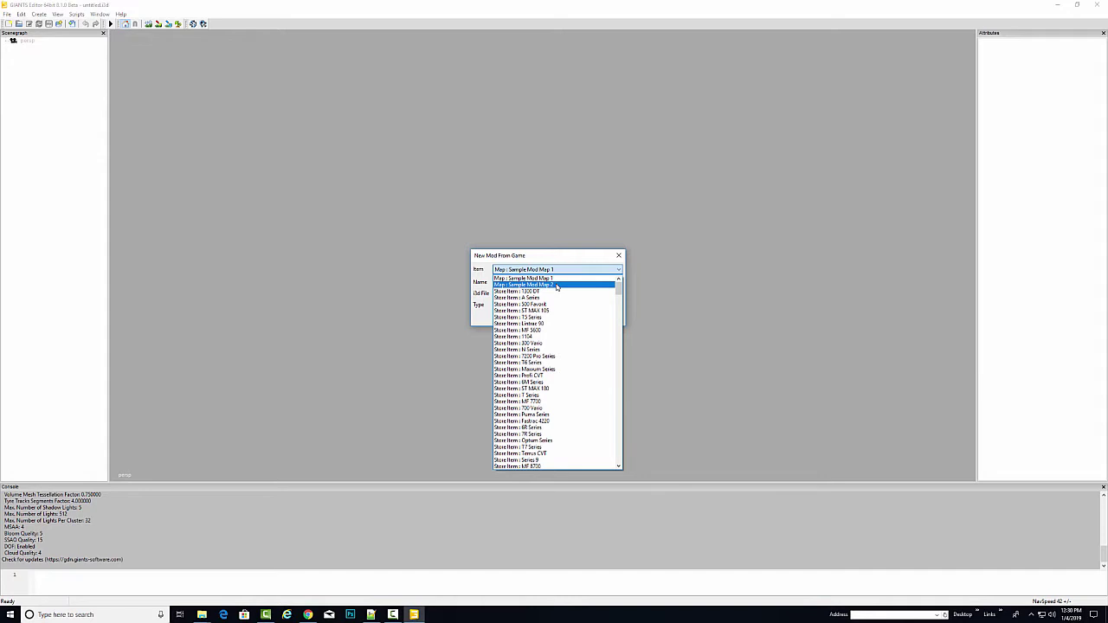
scroll(554, 304, "down", 7)
scroll(546, 339, "down", 10)
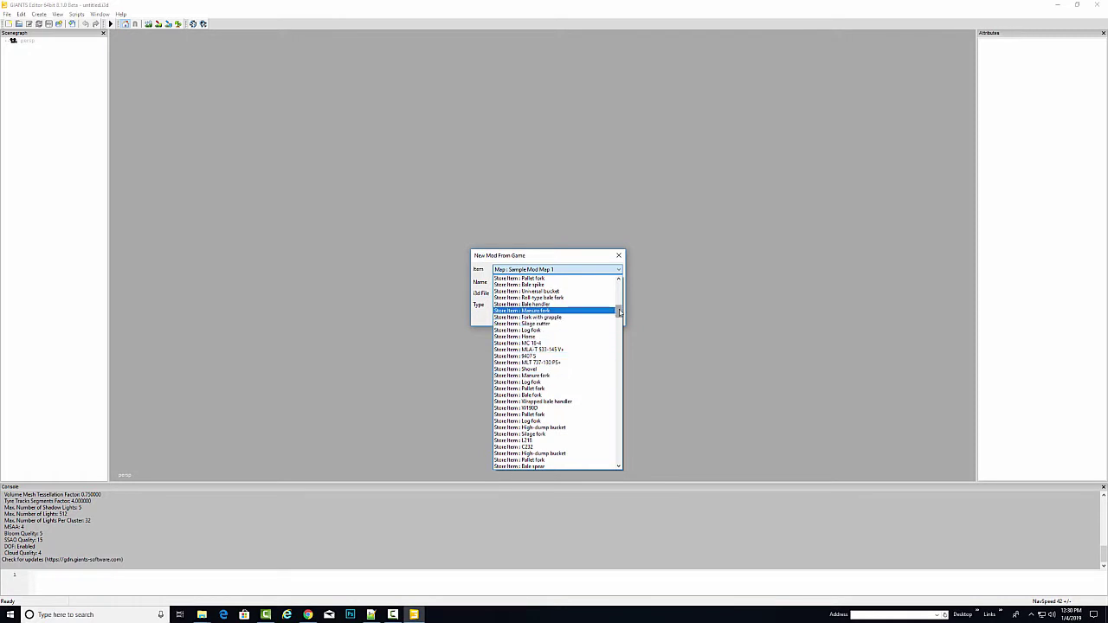
left_click_drag(620, 312, 622, 284)
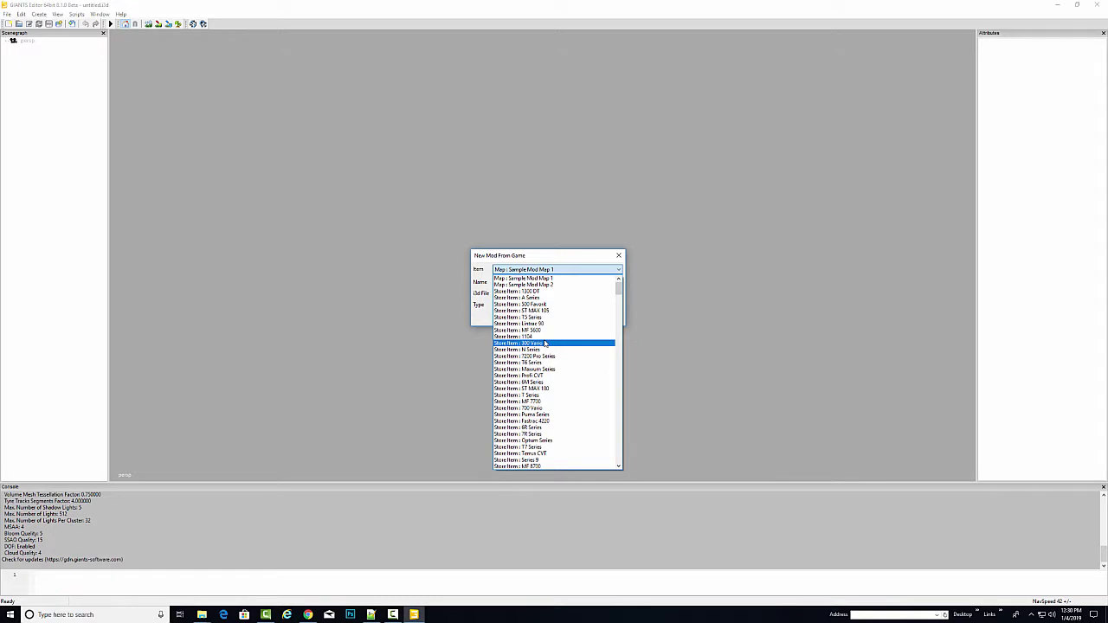
left_click(535, 278)
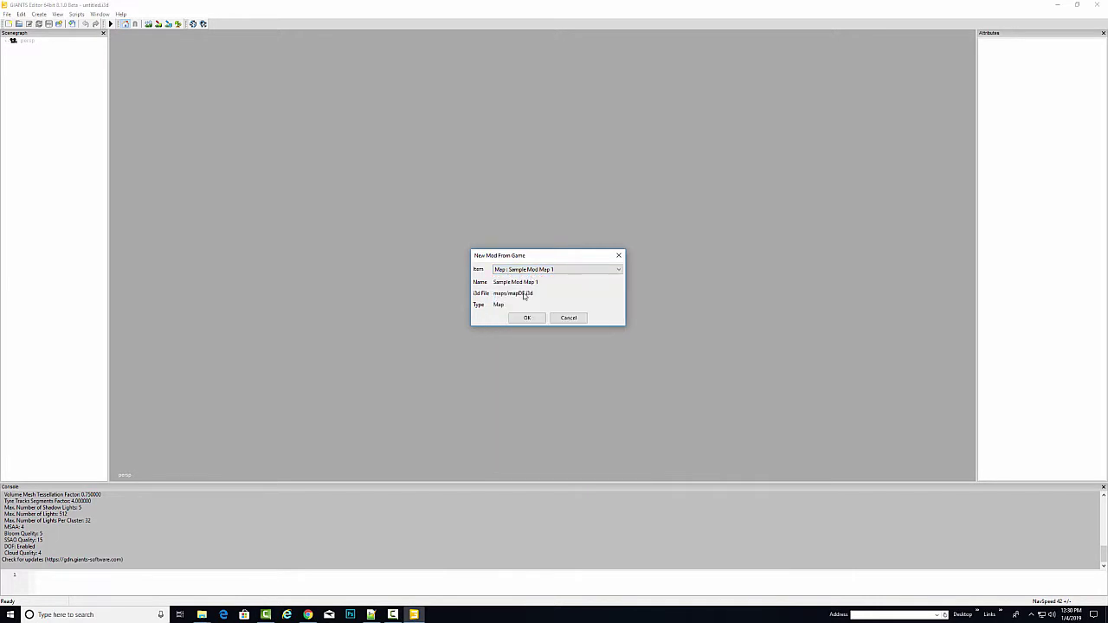
Step: Create the mod from Map : Sample Mod Map 2, accepting the suggested working directory
left_click(561, 271)
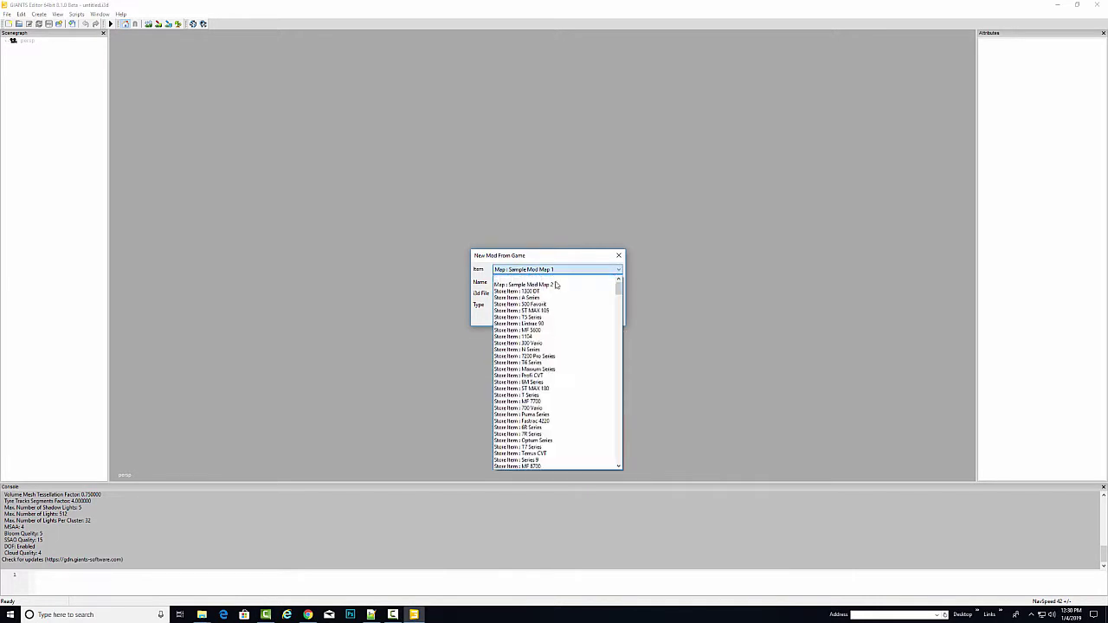
left_click(555, 283)
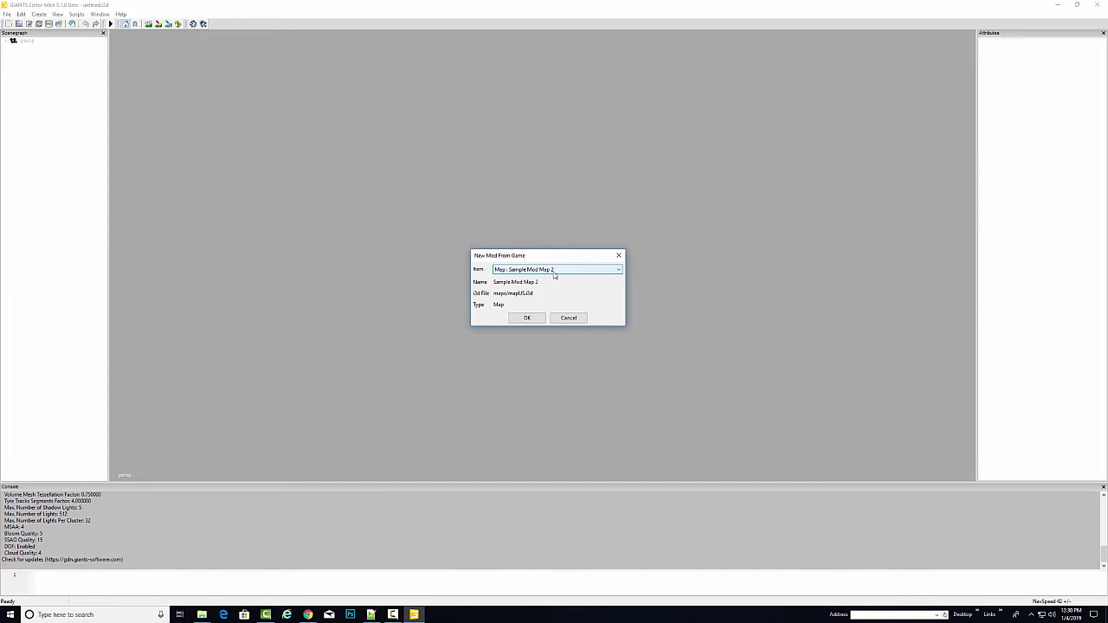
left_click(528, 318)
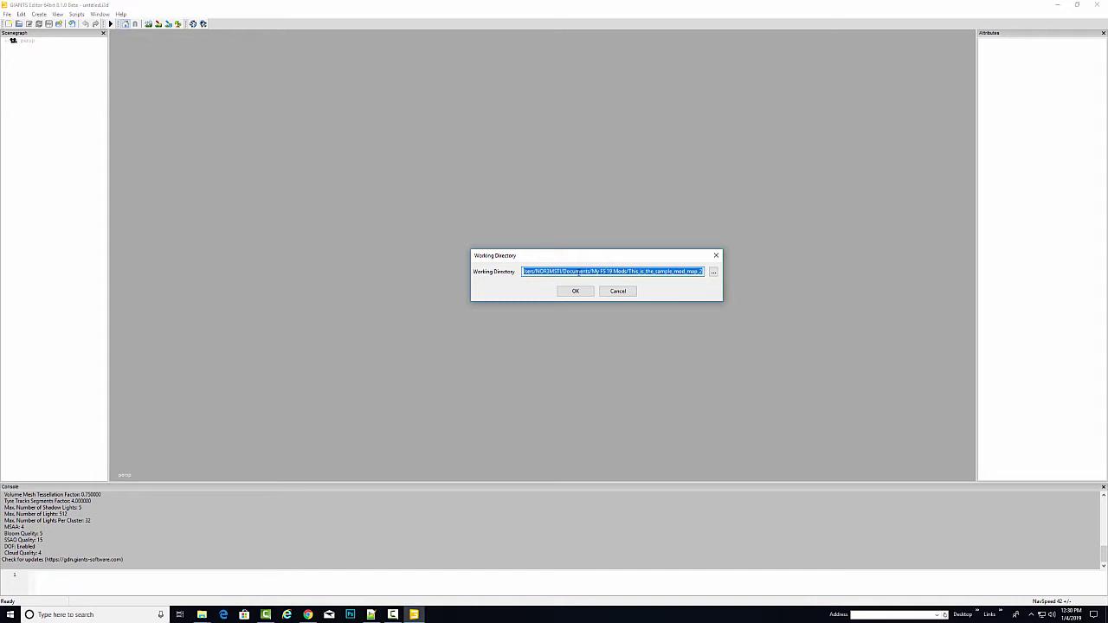
left_click(578, 292)
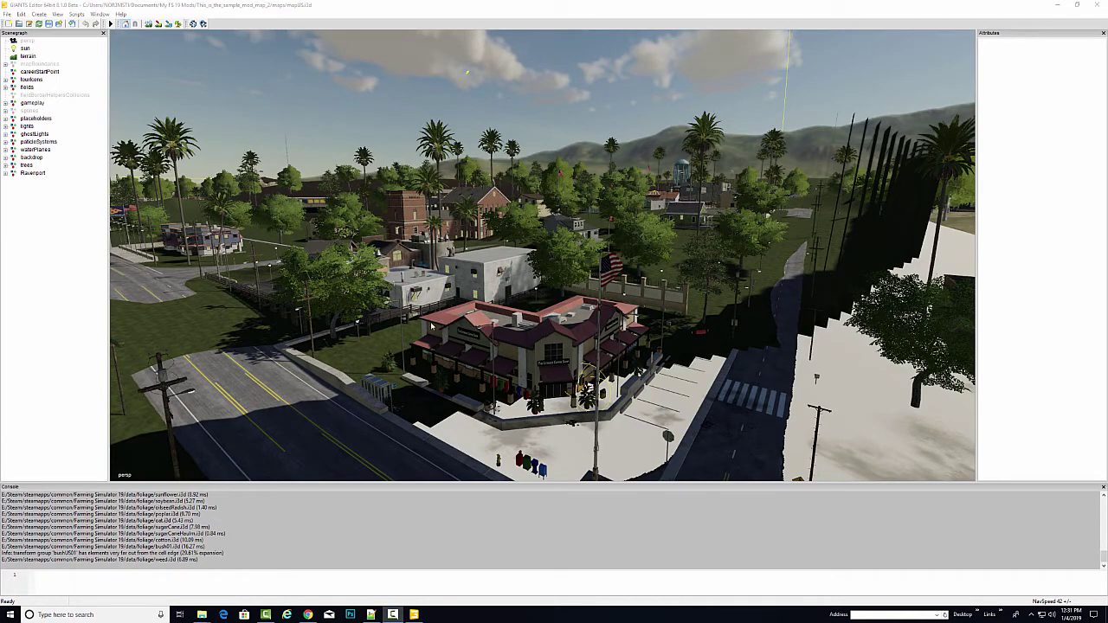
Step: Examine the loaded map from above, flying over the town, water tower, roads and surrounding fields
left_click(549, 297)
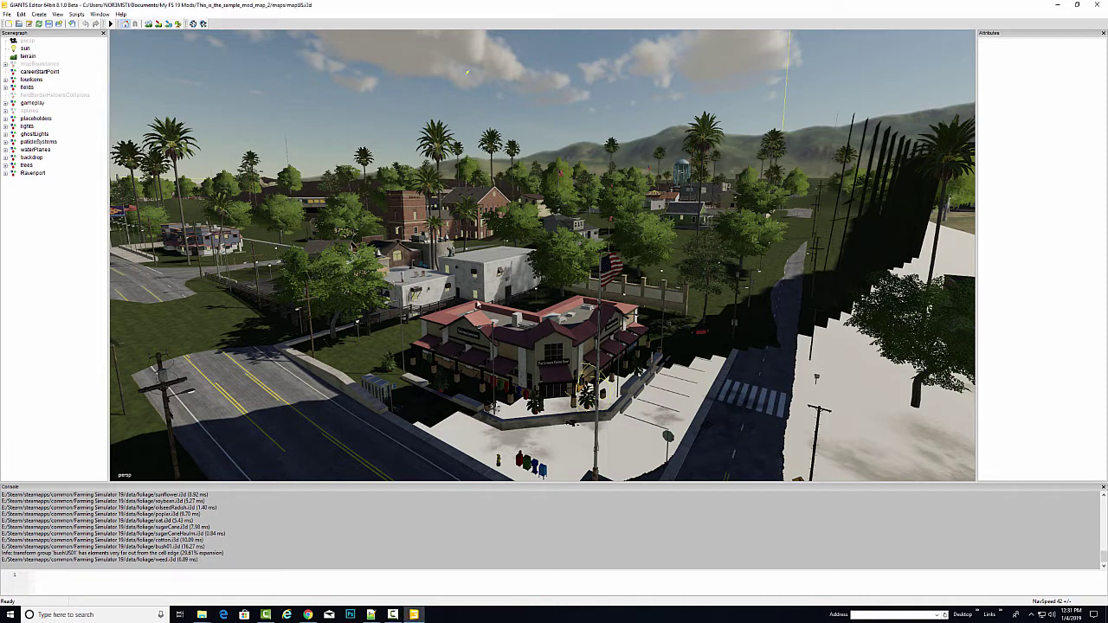
scroll(550, 297, "down", 5)
scroll(549, 297, "down", 10)
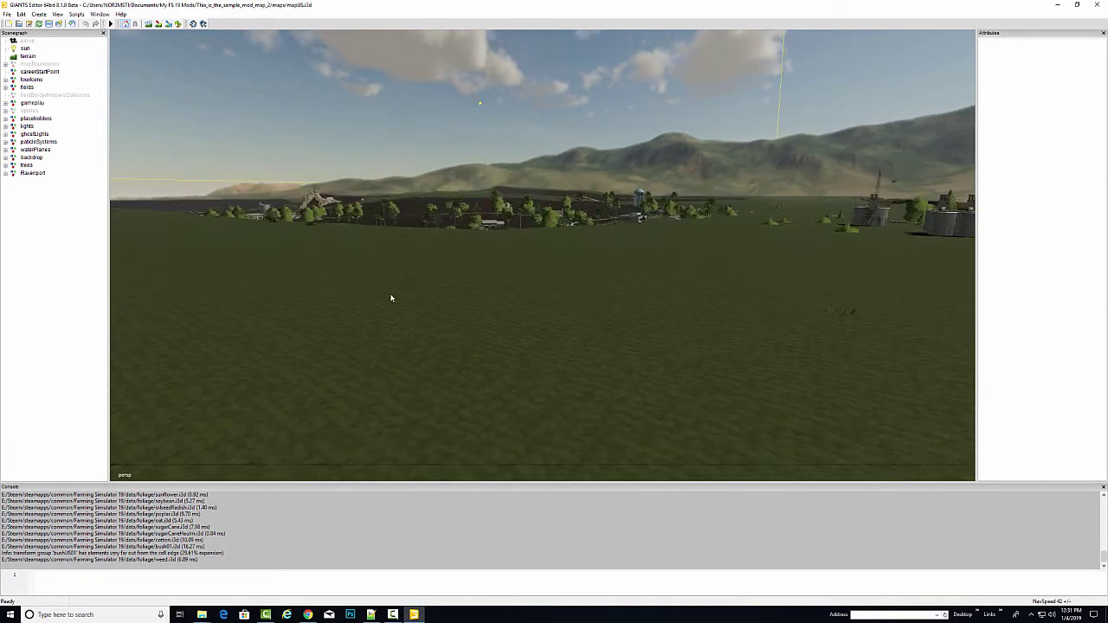
left_click_drag(474, 292, 474, 374)
left_click_drag(495, 213, 478, 371)
left_click_drag(470, 260, 423, 287)
scroll(425, 283, "up", 6)
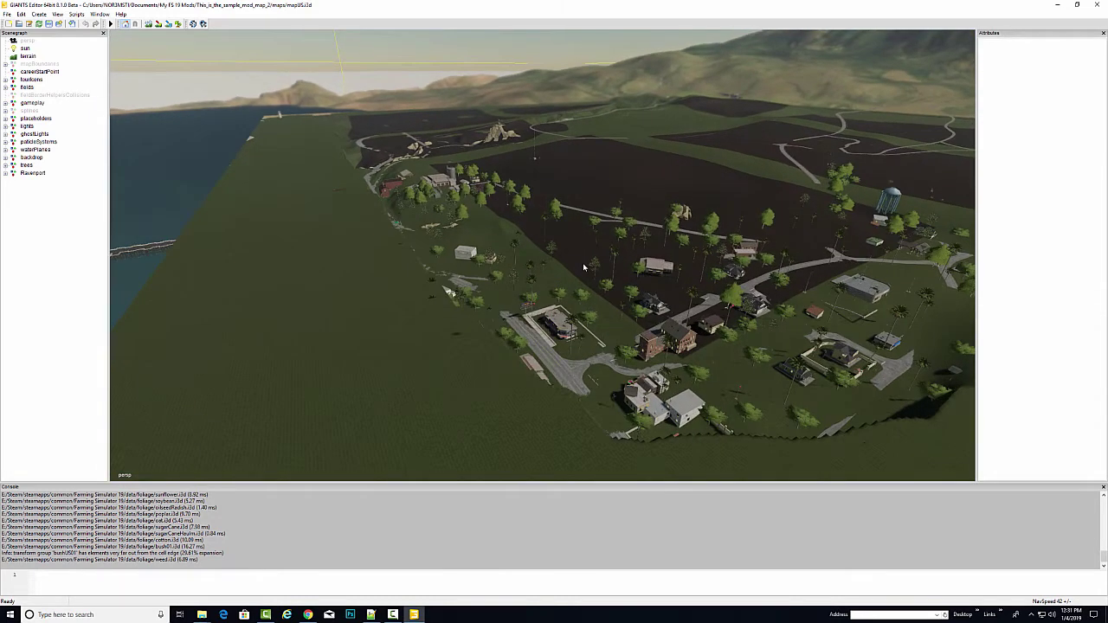
left_click_drag(595, 265, 442, 277)
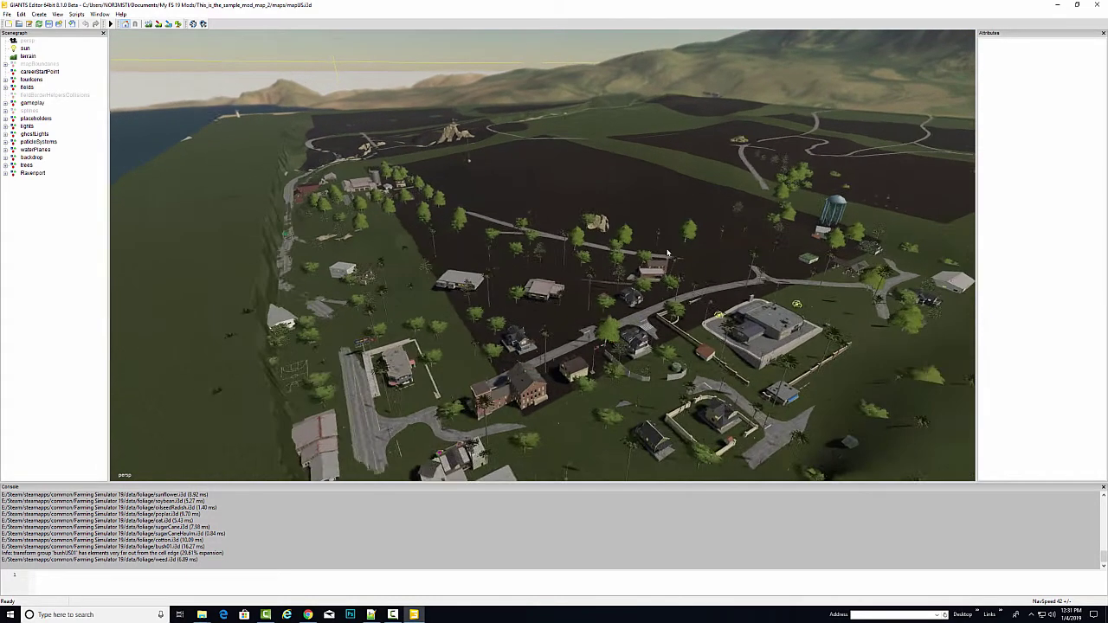
left_click_drag(673, 250, 450, 272)
left_click_drag(626, 234, 418, 286)
scroll(568, 256, "up", 3)
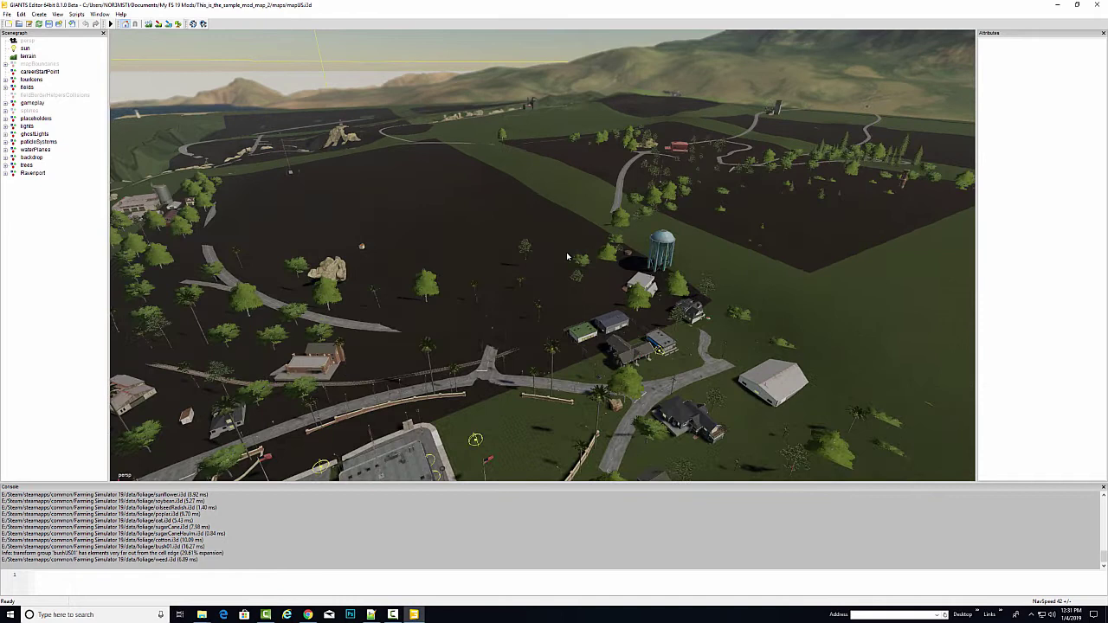
scroll(568, 256, "up", 2)
mouse_move(519, 248)
left_mouse_down()
mouse_move(568, 270)
mouse_move(695, 284)
mouse_move(683, 300)
left_mouse_up()
left_click_drag(472, 255, 584, 256)
scroll(680, 253, "up", 2)
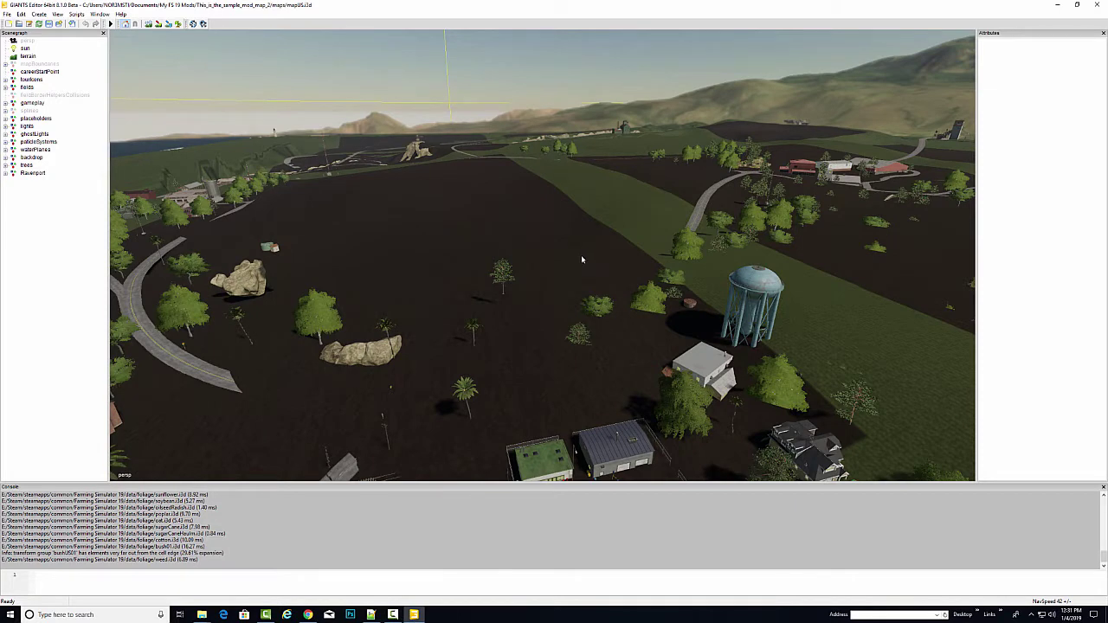
left_click_drag(569, 231, 710, 249)
left_click_drag(574, 270, 537, 252)
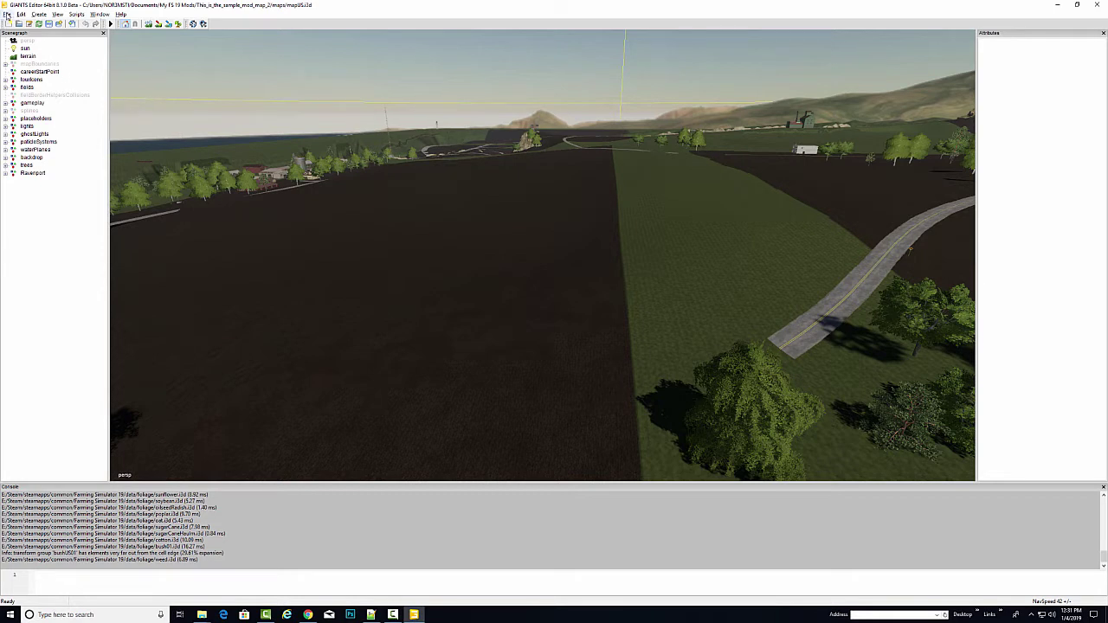
Step: Save the sample map scene and close the editor without saving changes a second time
left_click(7, 15)
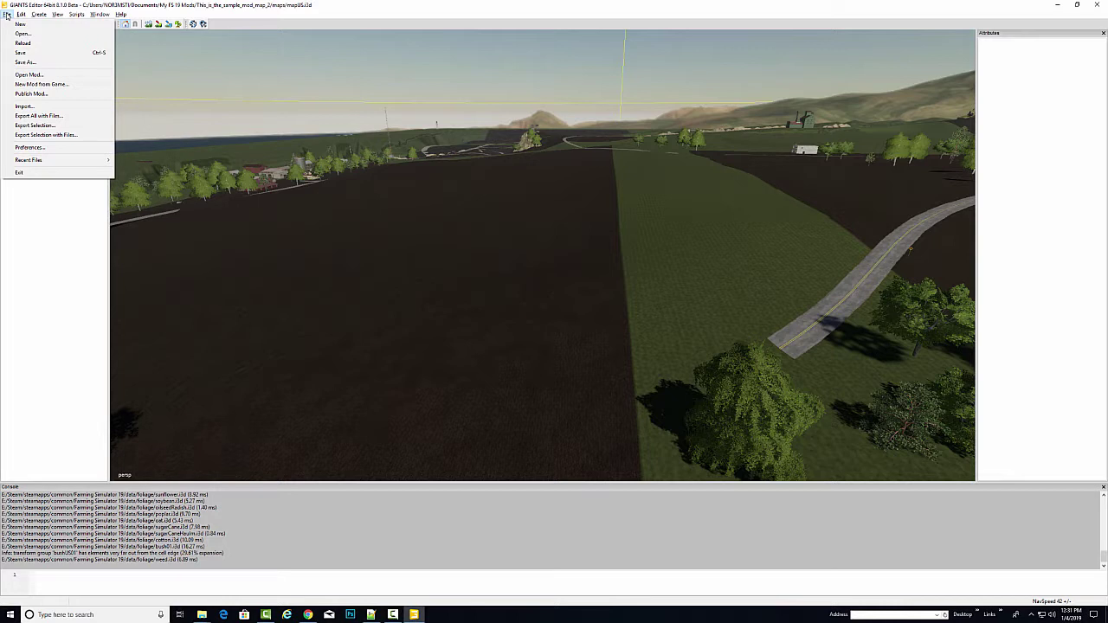
left_click(35, 5)
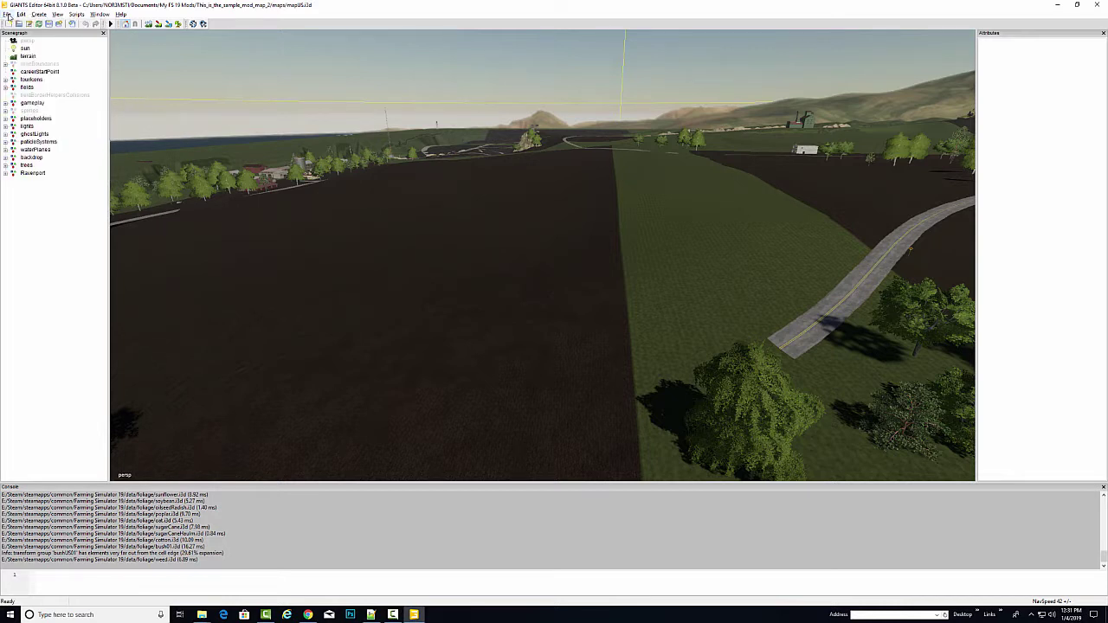
left_click(7, 15)
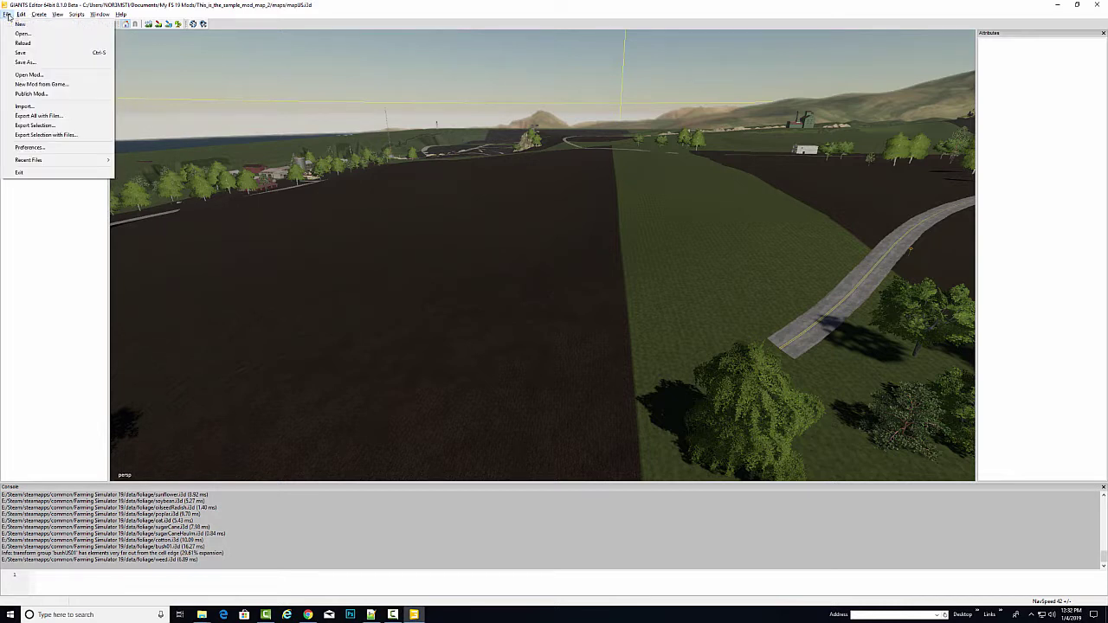
left_click(32, 116)
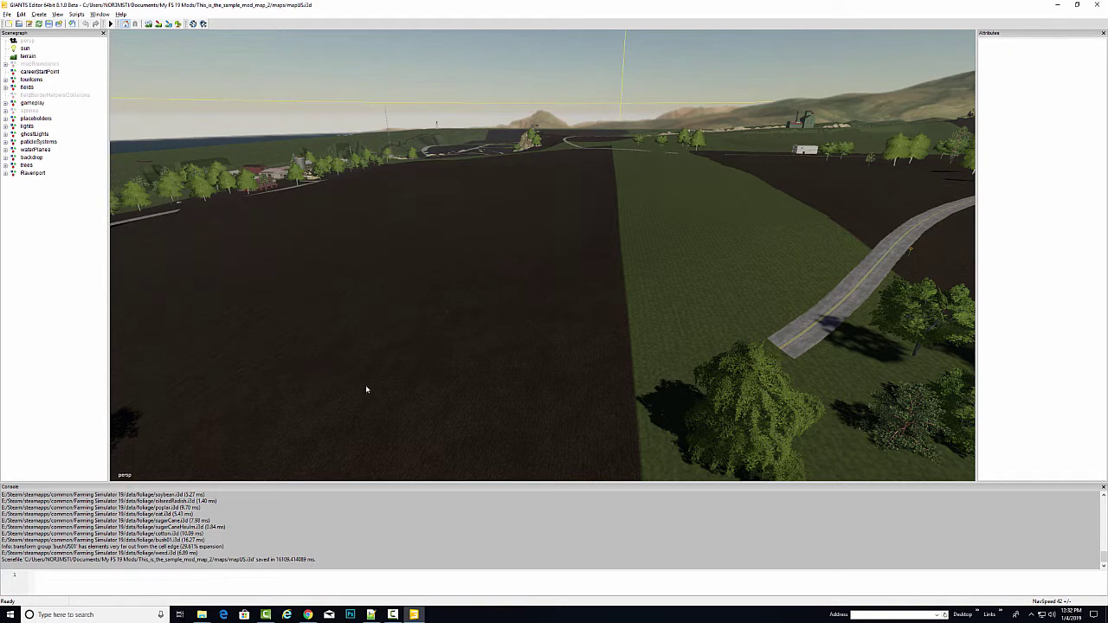
left_click(1096, 4)
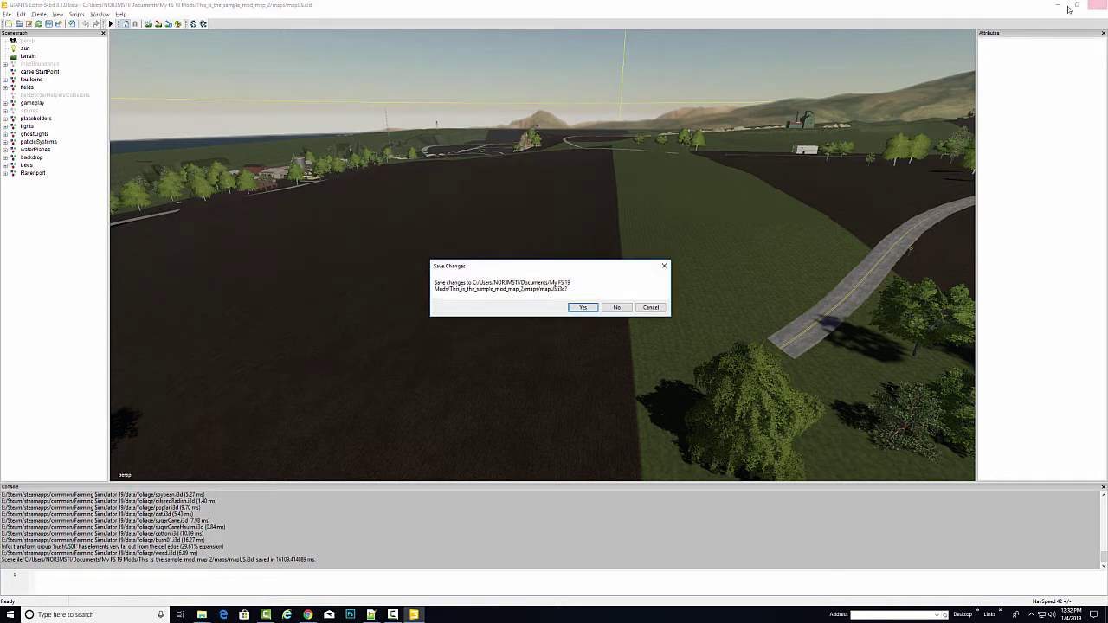
left_click(617, 308)
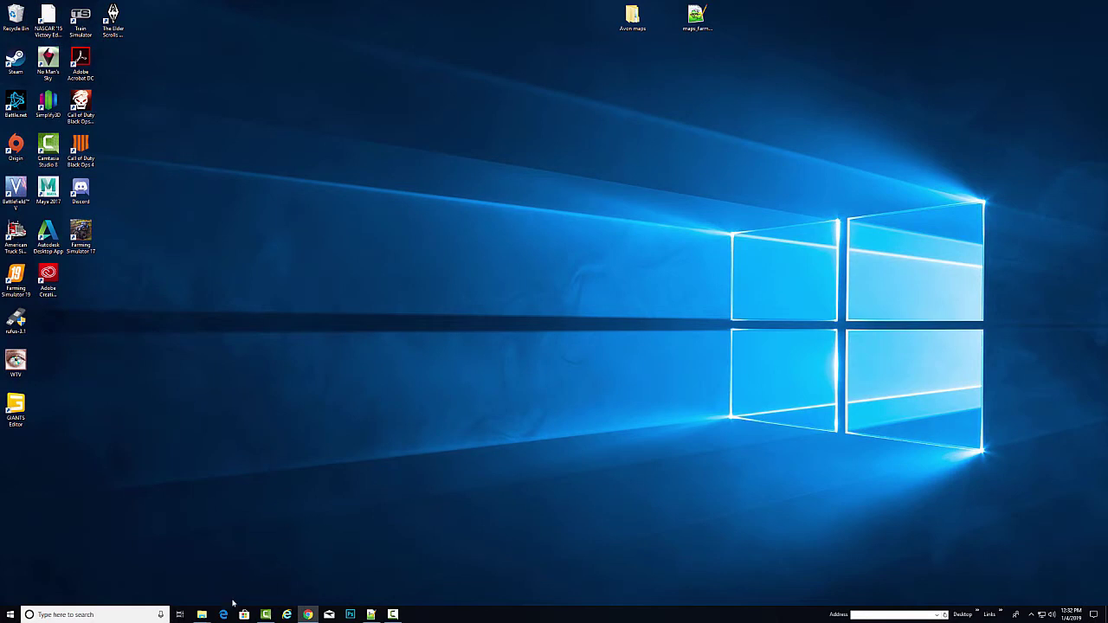
Step: In File Explorer, open the This_is_the_sample_mod_map_2 folder inside My FS 19 Mods in Documents
mouse_move(203, 614)
left_click(225, 555)
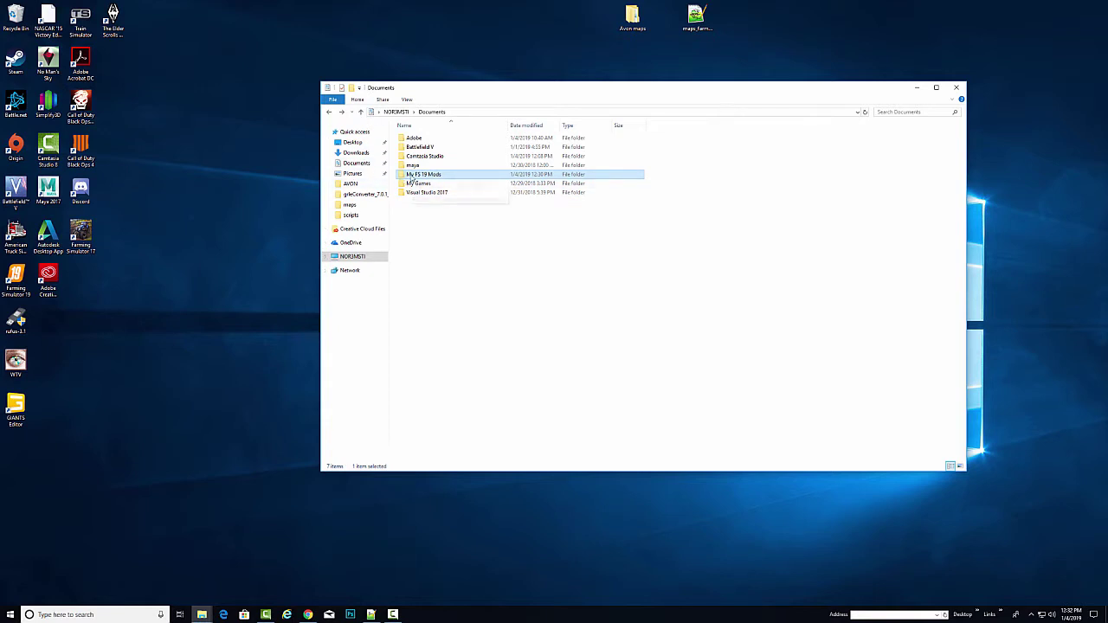
double_click(417, 178)
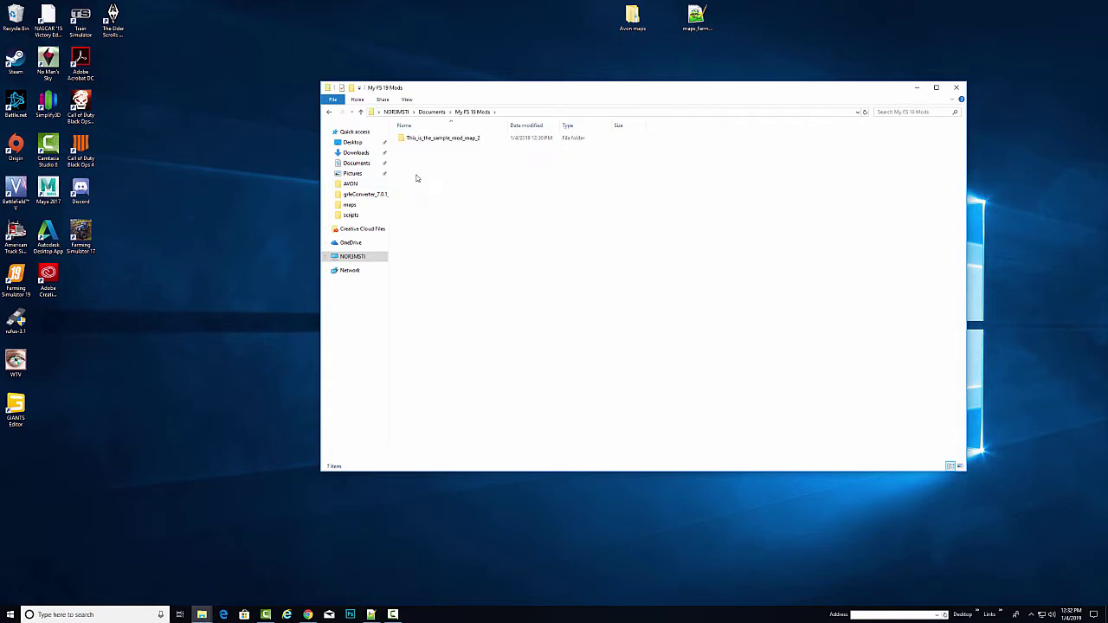
double_click(419, 139)
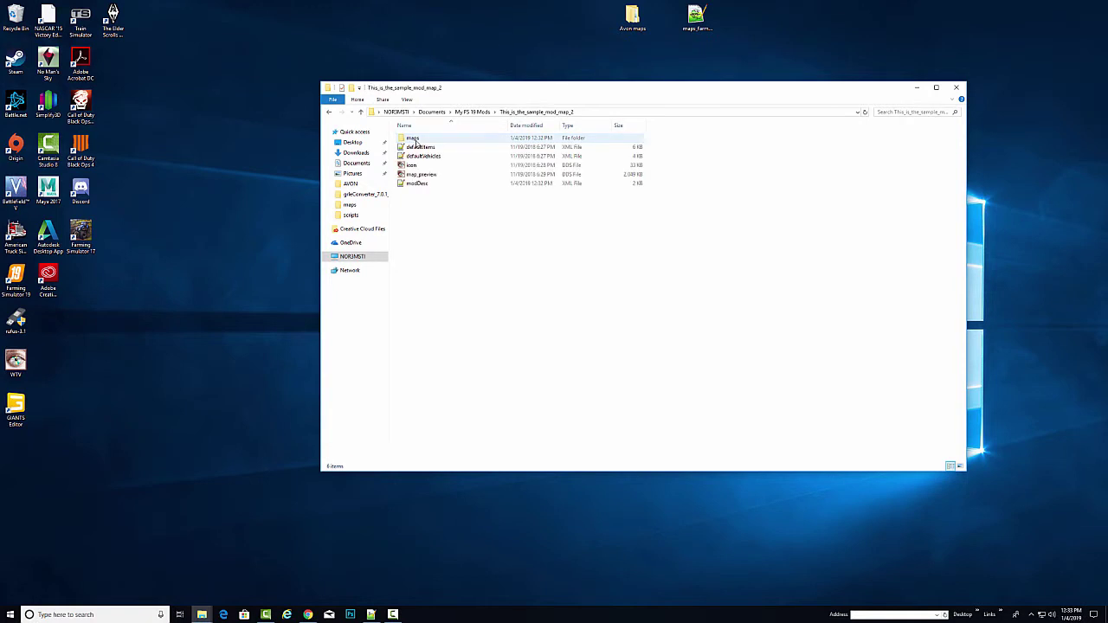
Step: Open the mapUS i3d file from the mod's maps folder in GIANTS Editor and dismiss the welcome window
mouse_move(439, 143)
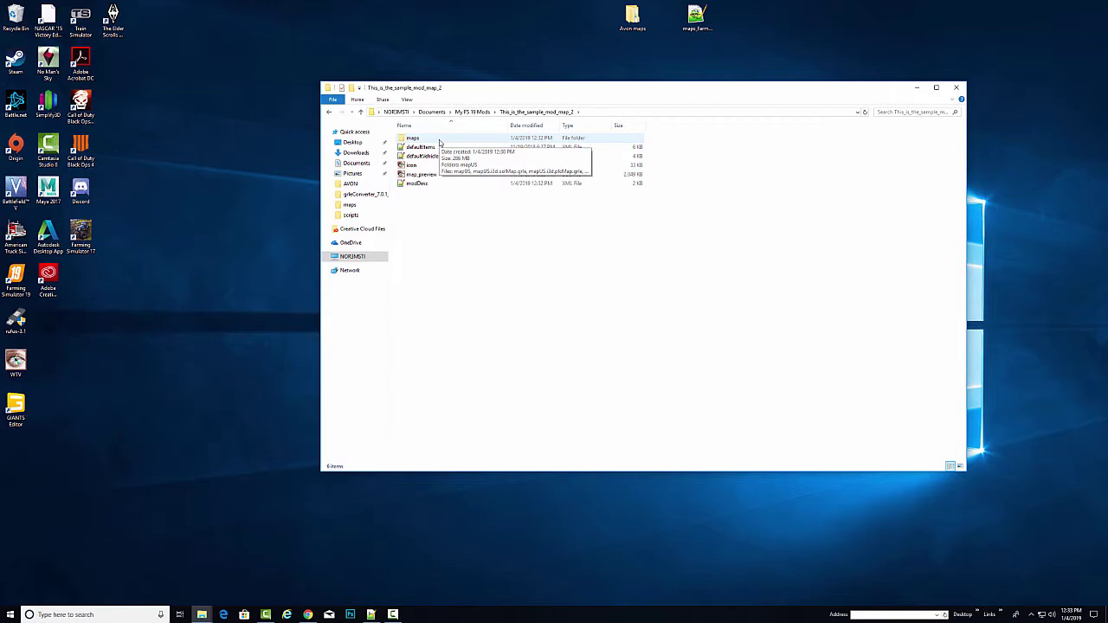
double_click(439, 140)
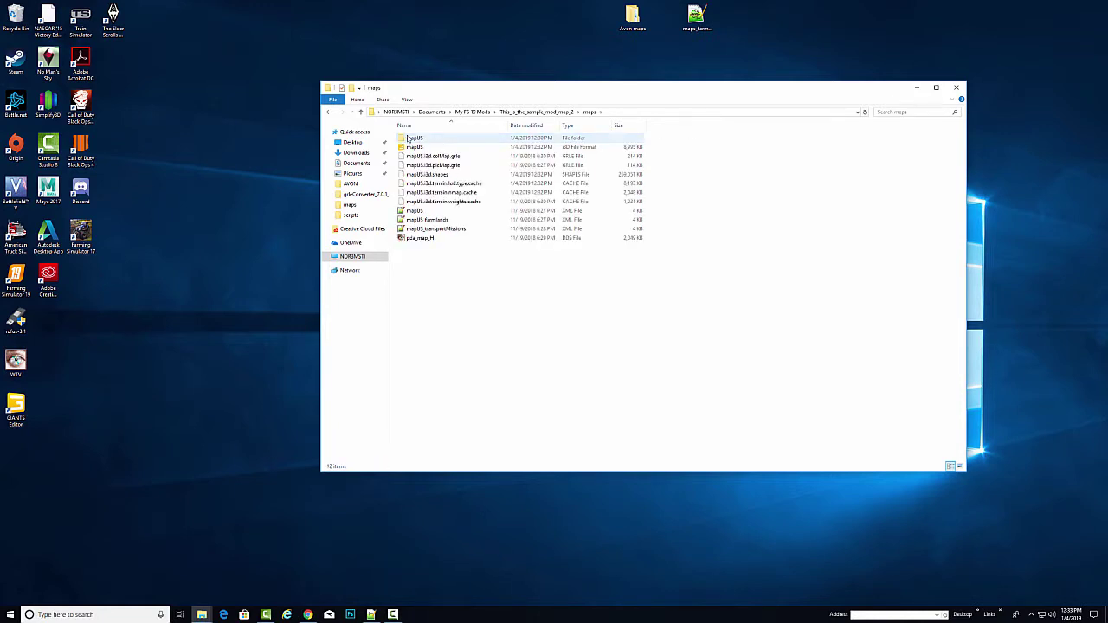
left_click(330, 112)
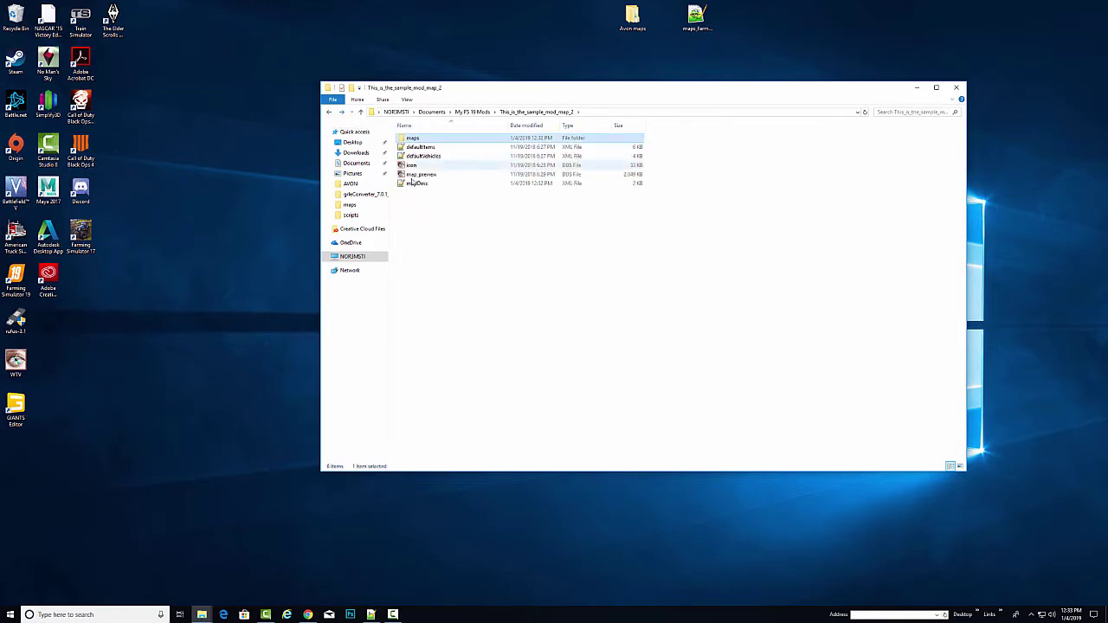
double_click(420, 138)
left_click(416, 147)
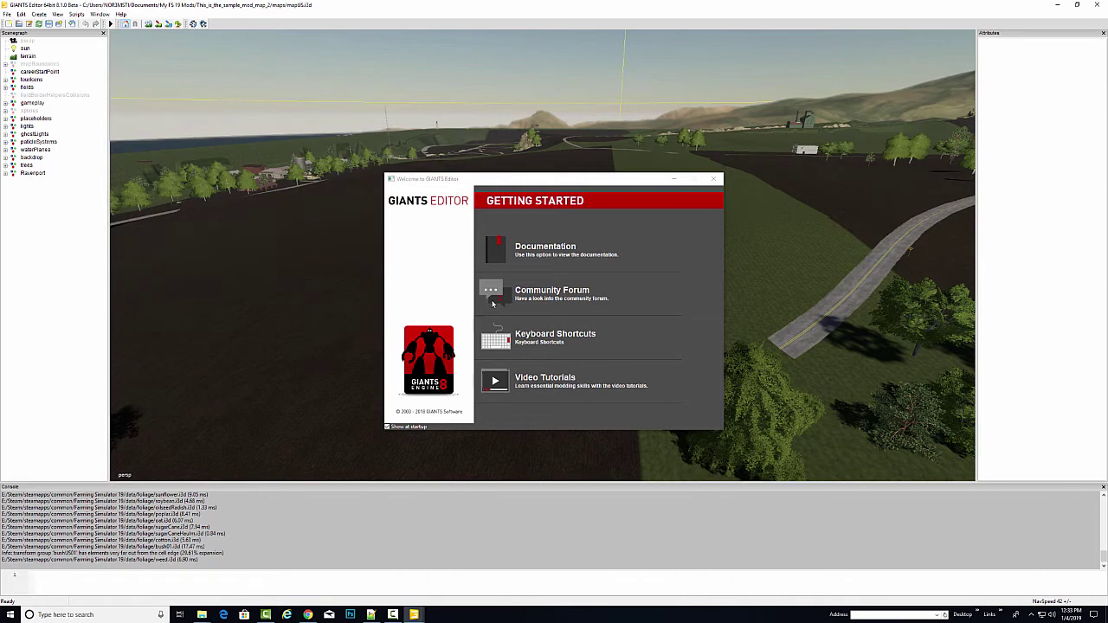
left_click(713, 178)
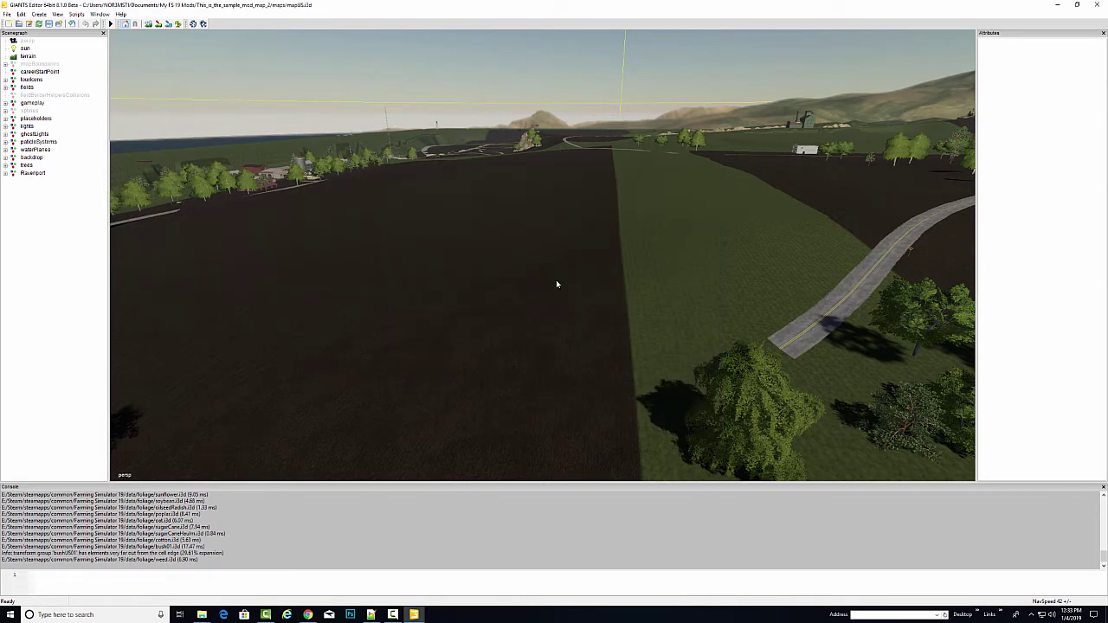
Step: Create a new mod from the game's Sample Mod Map 1 in the This_is_the_sample_mod_map_1 folder, discarding changes to the open map
mouse_move(485, 292)
left_mouse_down()
mouse_move(909, 277)
mouse_move(781, 281)
mouse_move(623, 230)
mouse_move(492, 276)
left_mouse_up()
left_click_drag(623, 233, 506, 234)
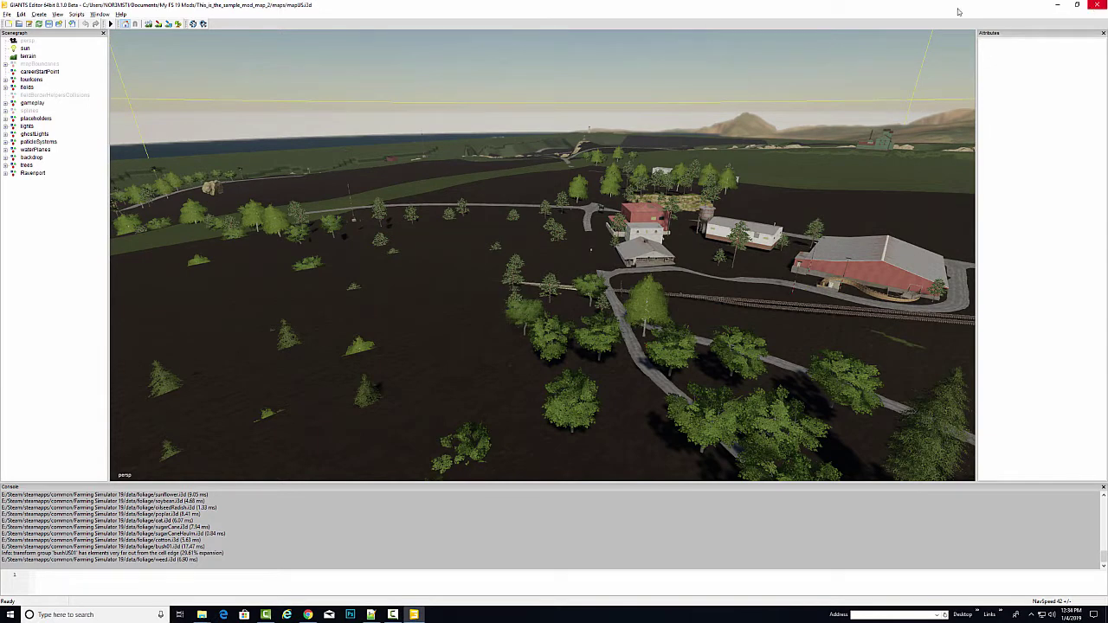
left_click(7, 14)
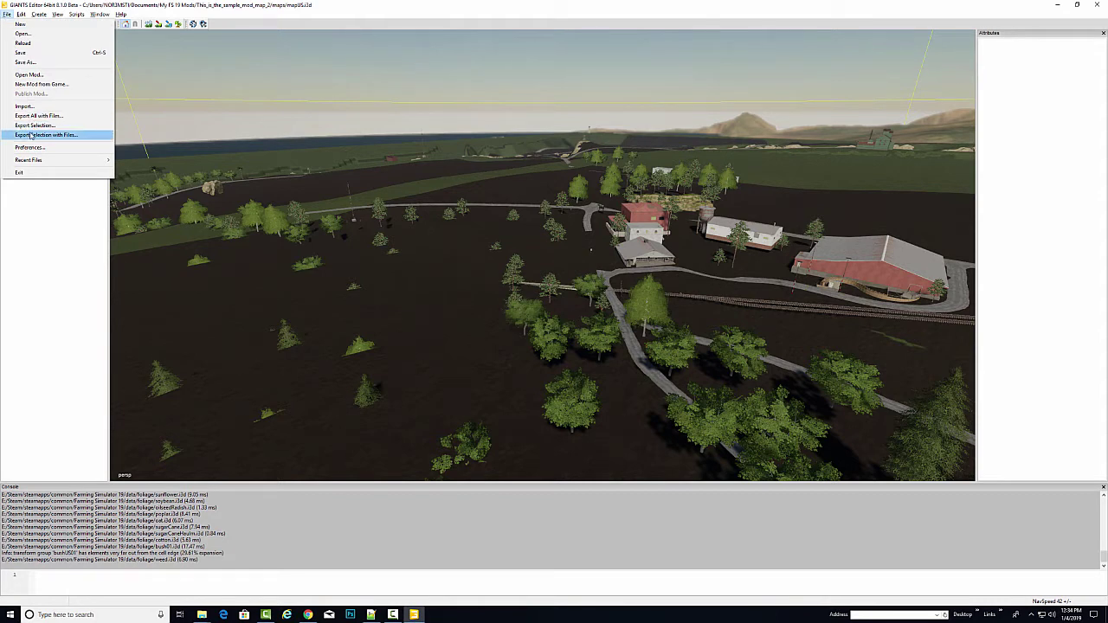
left_click(33, 85)
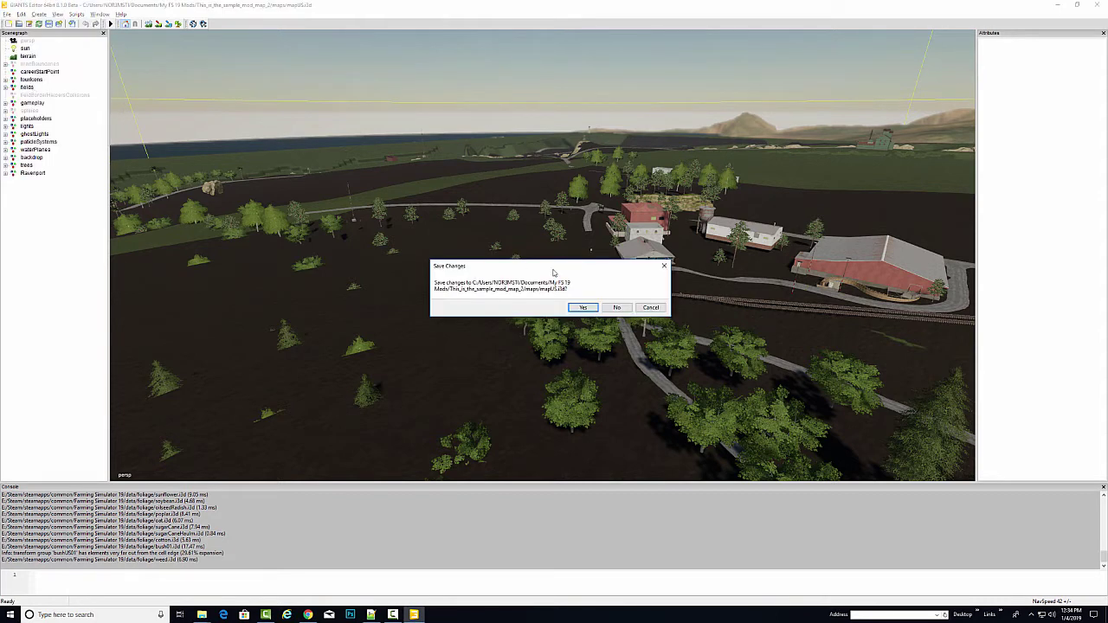
left_click(619, 310)
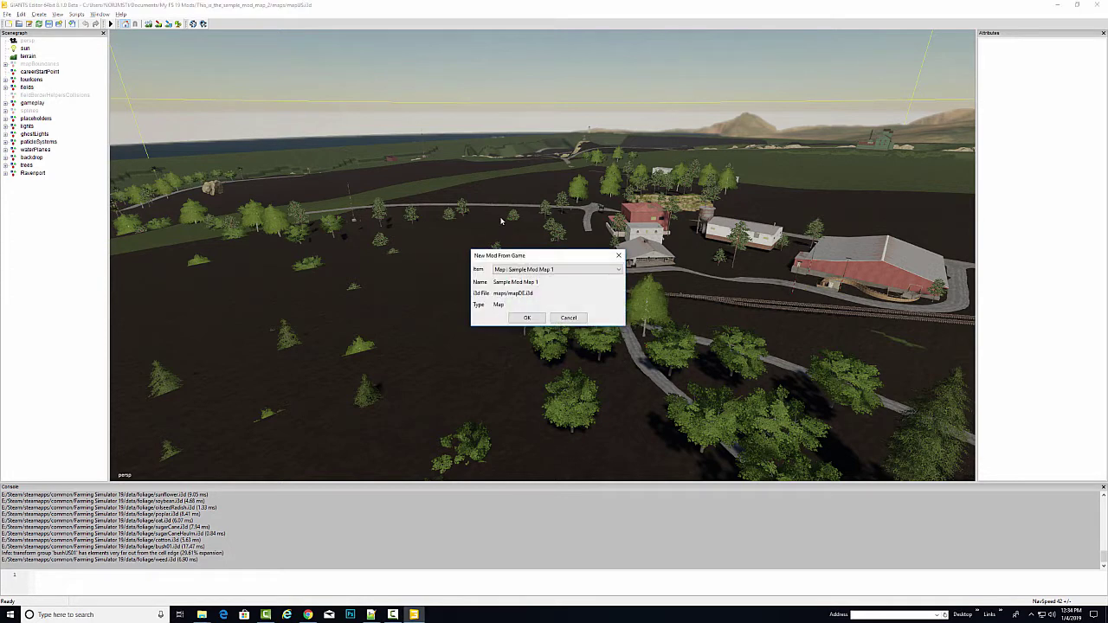
left_click(526, 318)
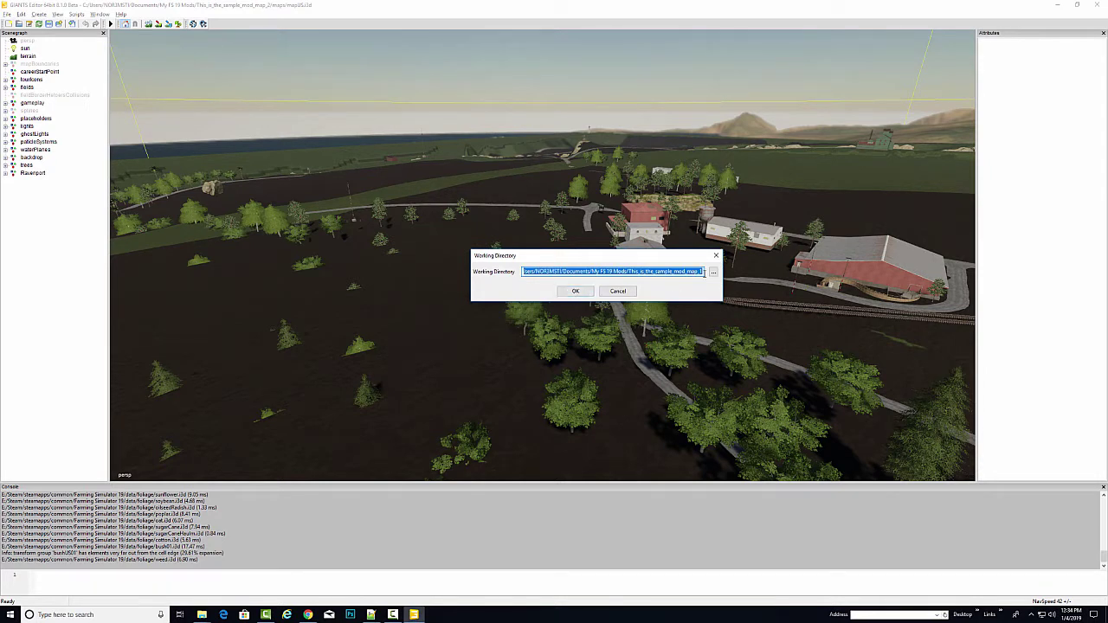
left_click(712, 272)
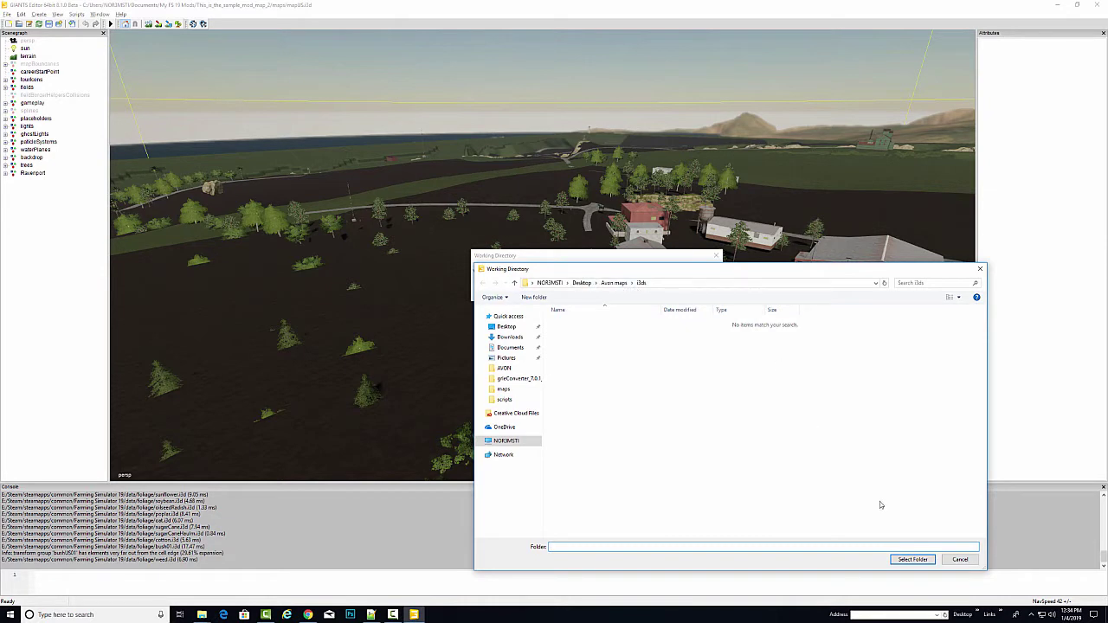
left_click(961, 560)
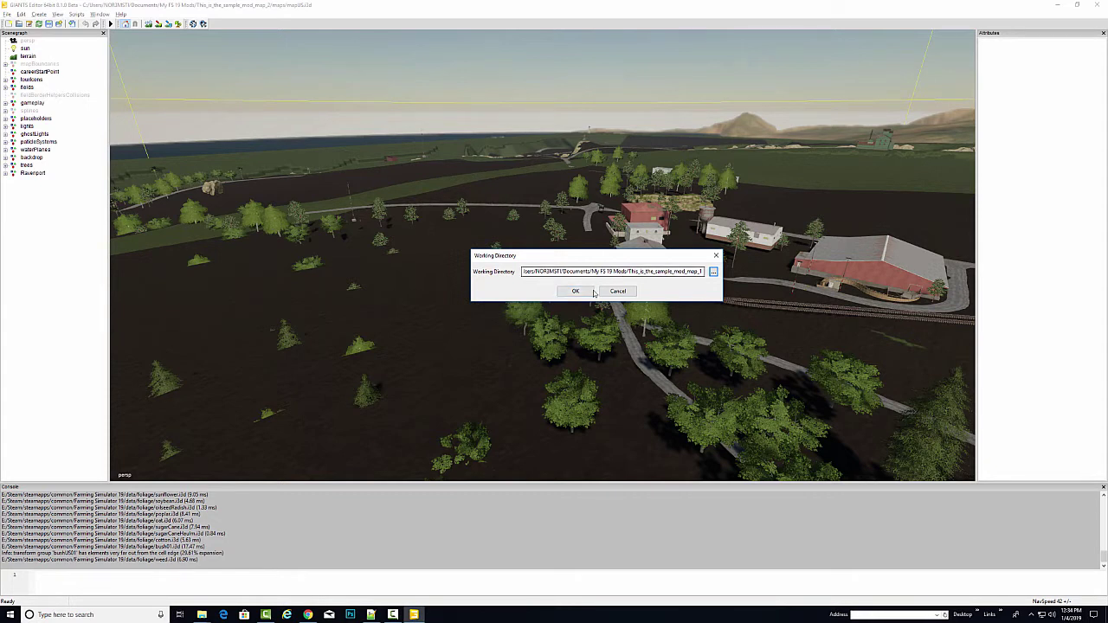
left_click(565, 292)
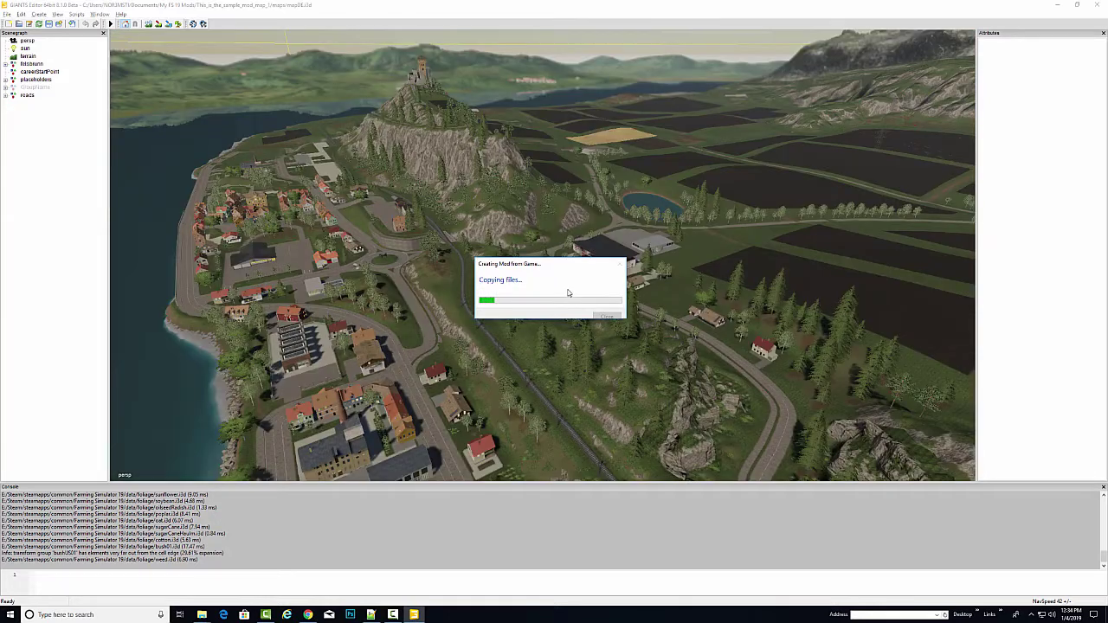
Step: Look over the town and fields of the new map, save the scene, and close the editor without saving again
left_click_drag(416, 272, 642, 266)
scroll(530, 283, "up", 2)
left_click_drag(718, 222, 415, 277)
left_click_drag(761, 211, 460, 310)
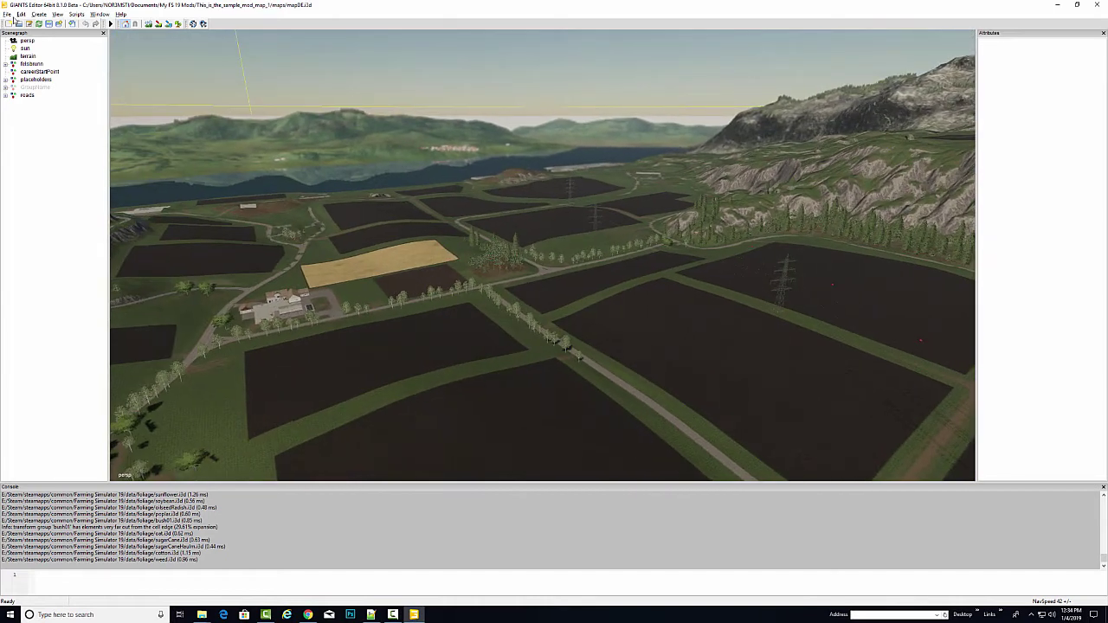
left_click(7, 15)
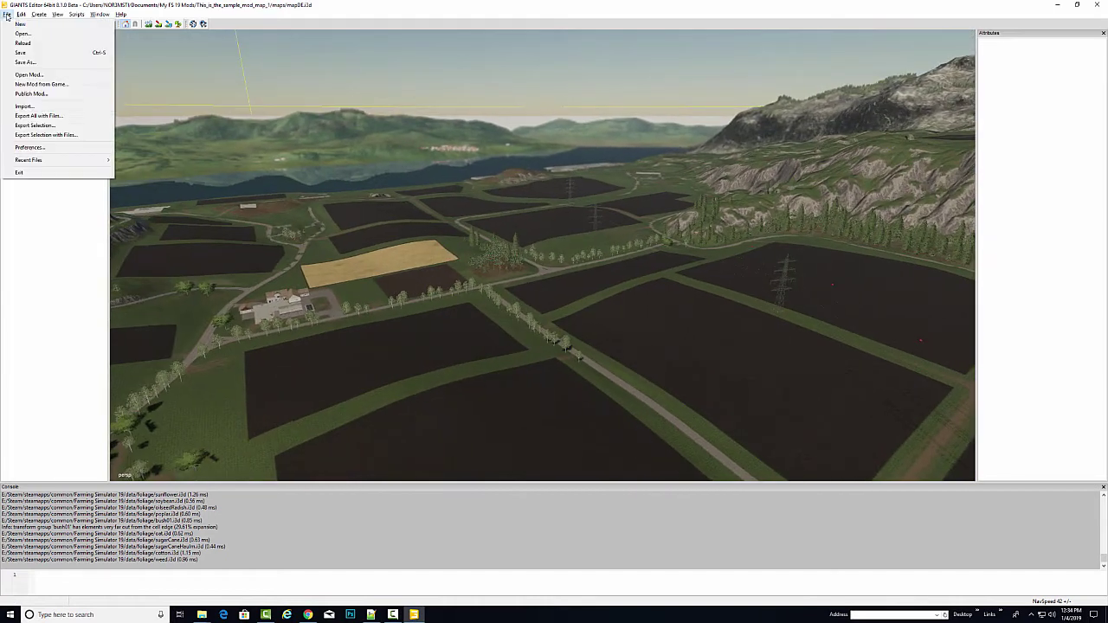
left_click(45, 116)
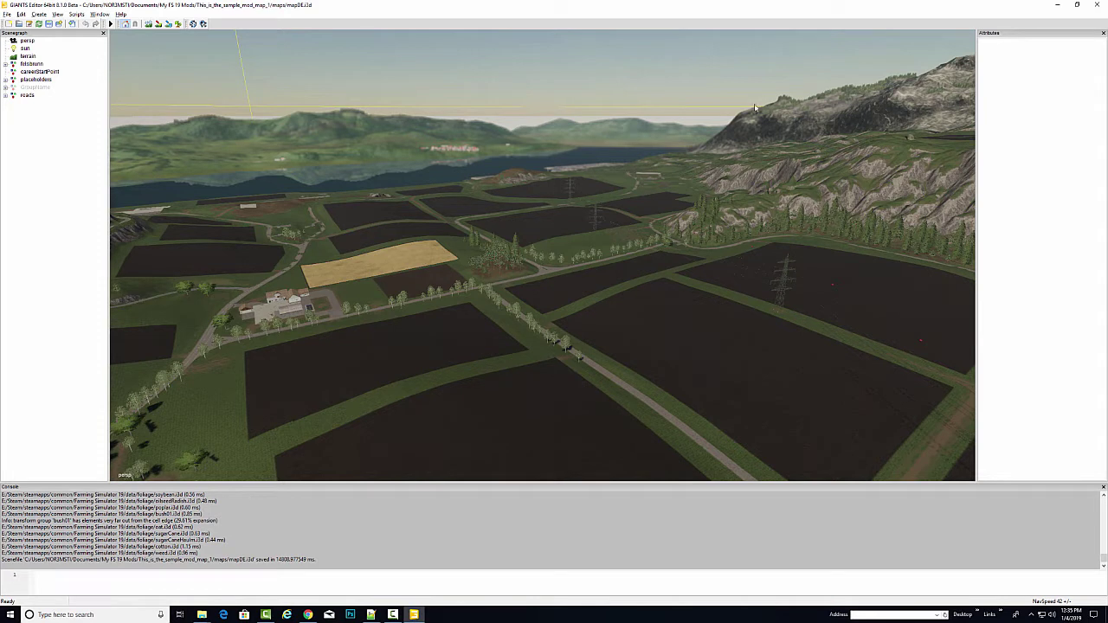
left_click(1097, 6)
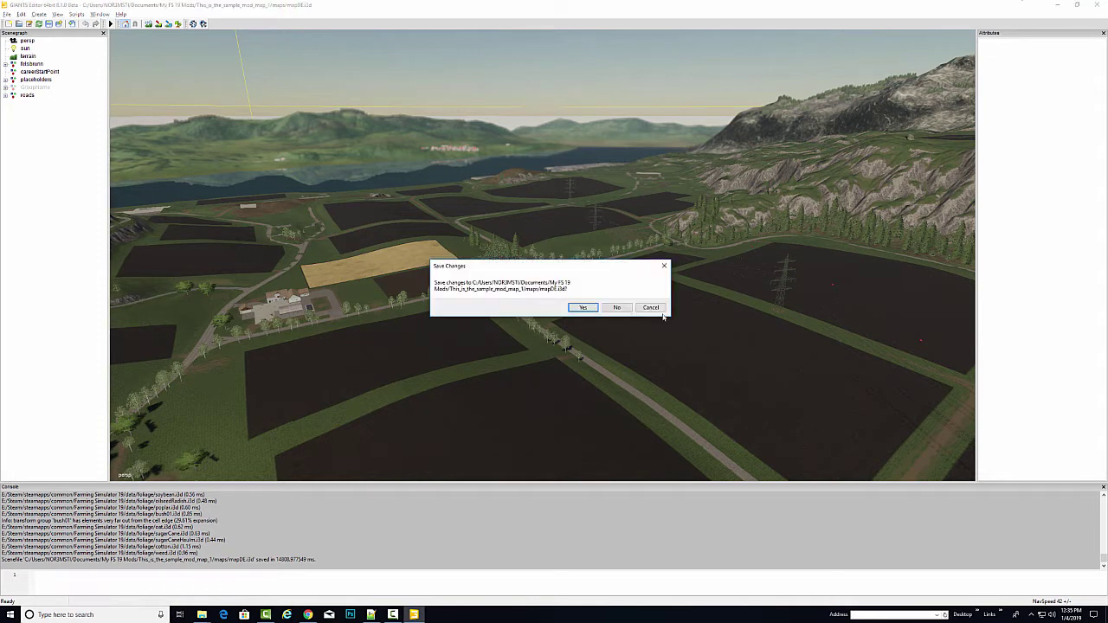
left_click(616, 308)
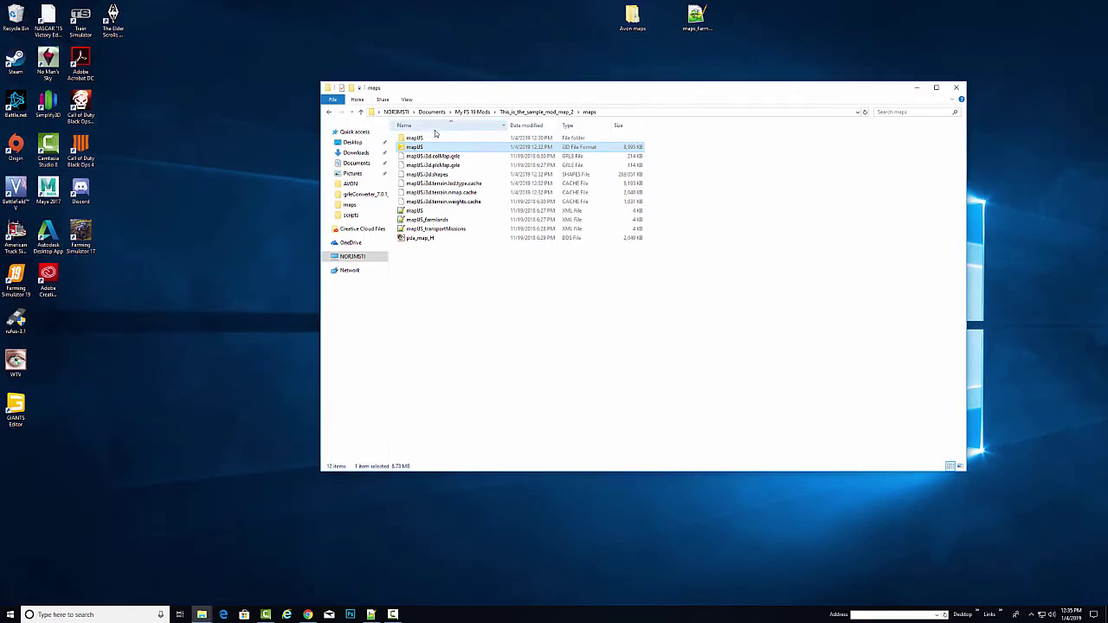
Step: Open the mapDE i3d file from This_is_the_sample_mod_map_1's maps folder in GIANTS Editor and dismiss the welcome window
left_click(480, 113)
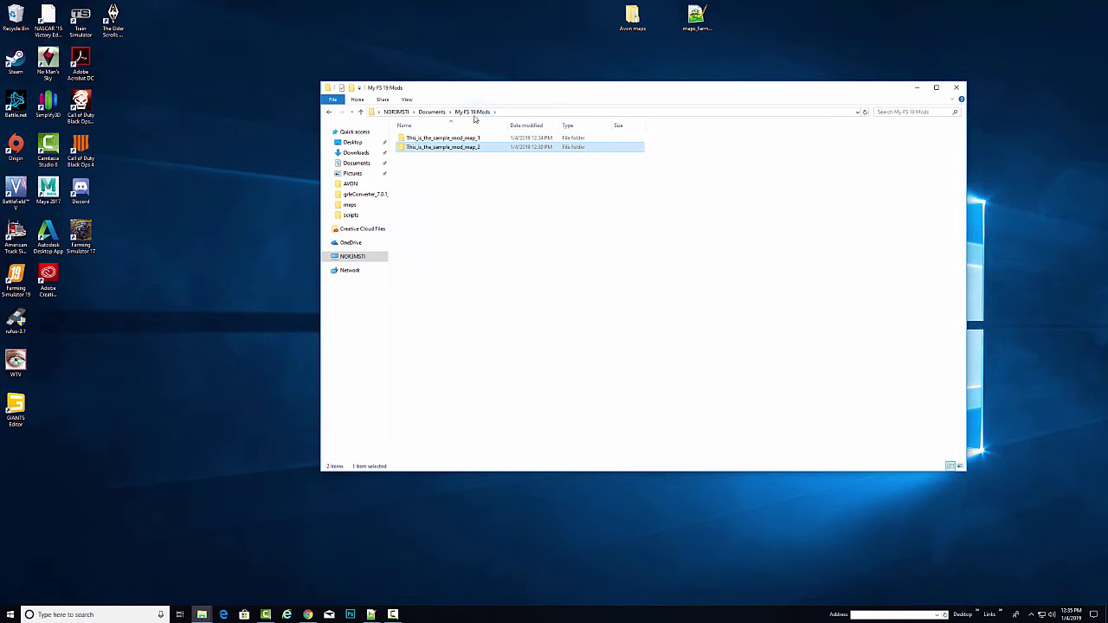
double_click(443, 140)
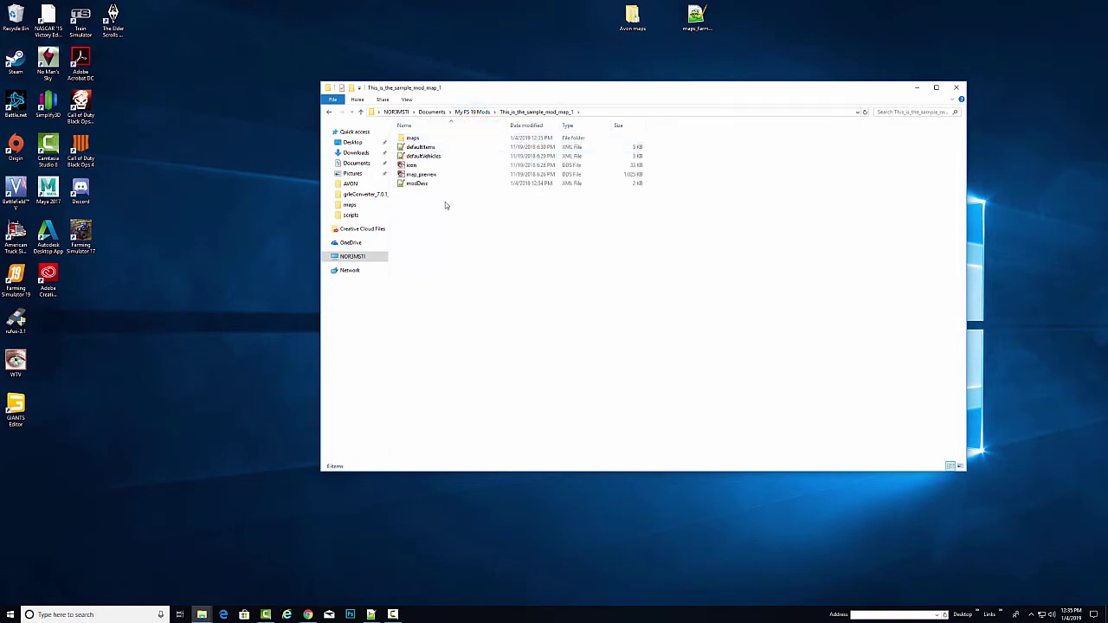
double_click(433, 140)
double_click(429, 148)
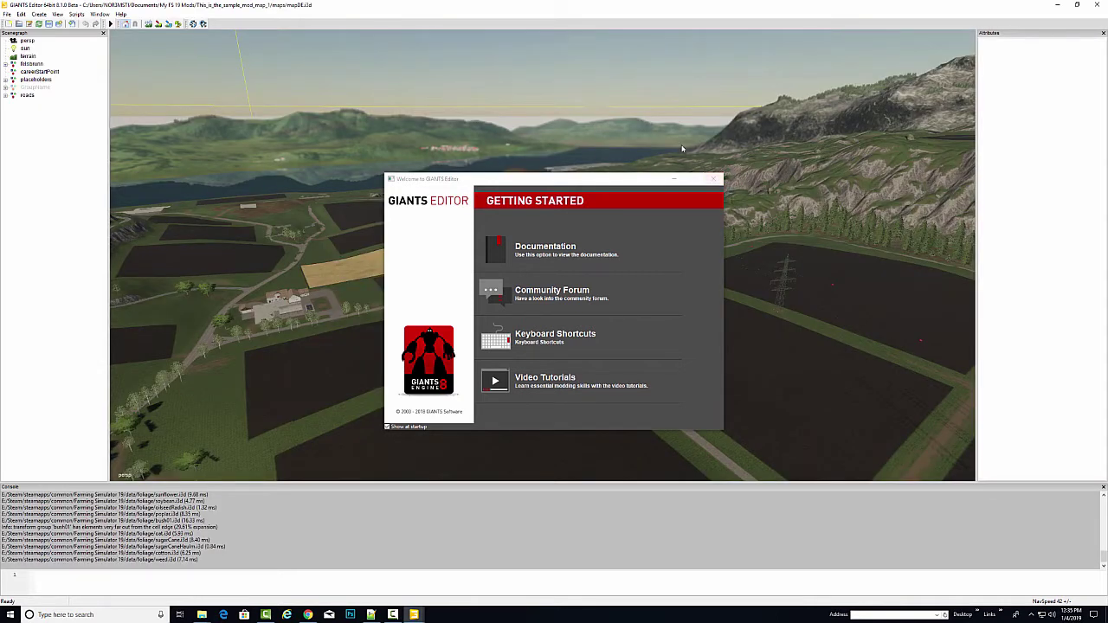
left_click(715, 180)
mouse_move(598, 247)
left_mouse_down()
mouse_move(468, 270)
mouse_move(638, 256)
mouse_move(696, 272)
mouse_move(601, 248)
mouse_move(579, 253)
left_mouse_up()
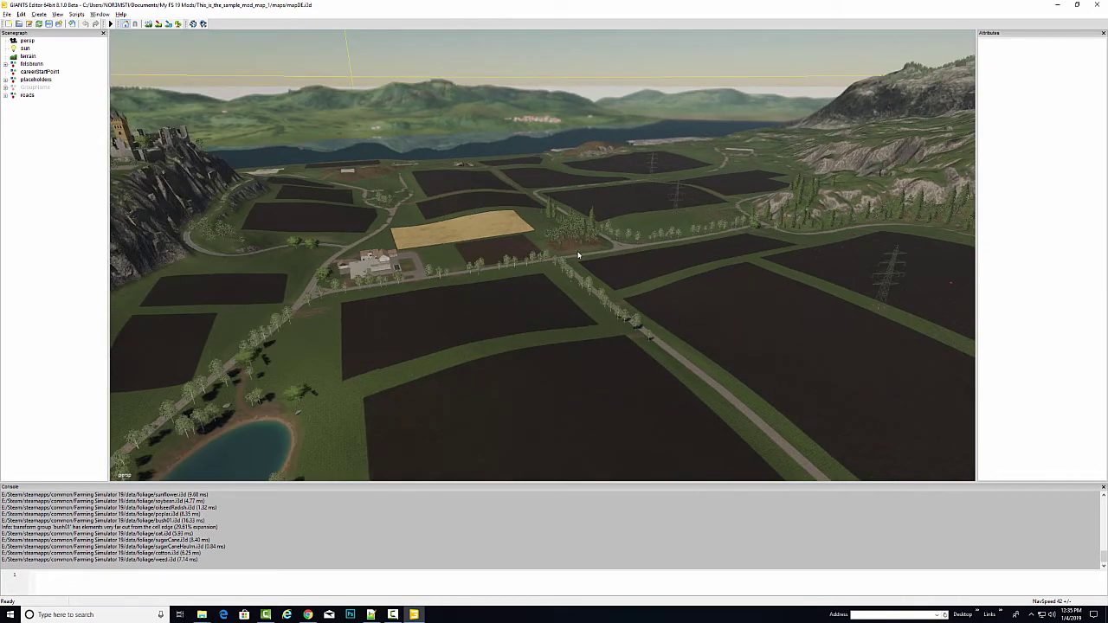
Step: Show the This_is_the_sample_mod_map_1 folder in File Explorer and close GIANTS Editor without saving the map
mouse_move(202, 615)
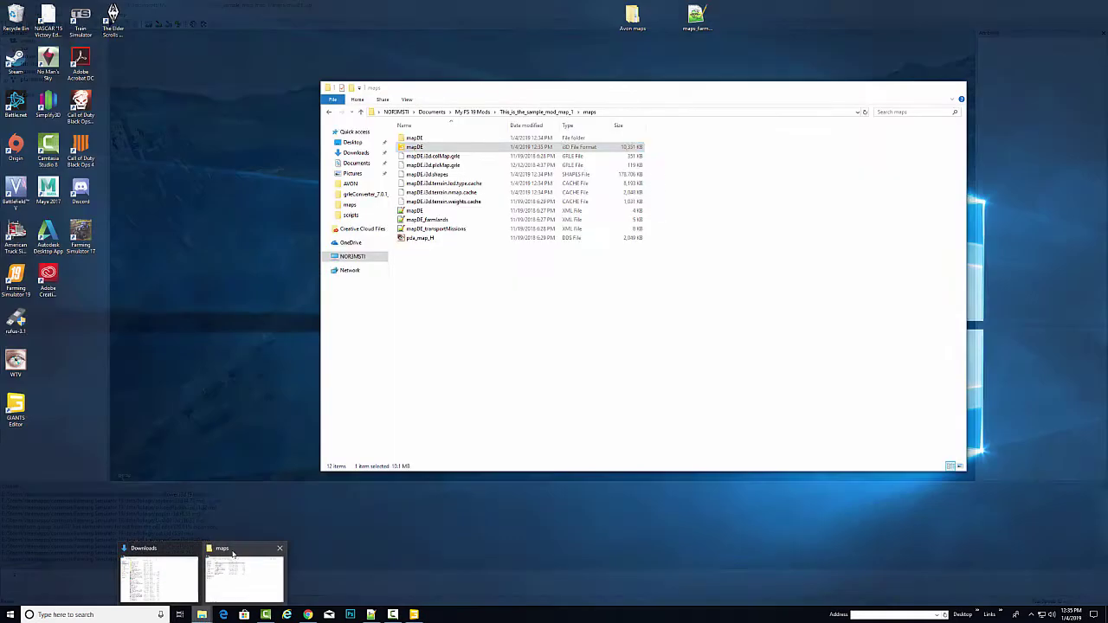
left_click(242, 571)
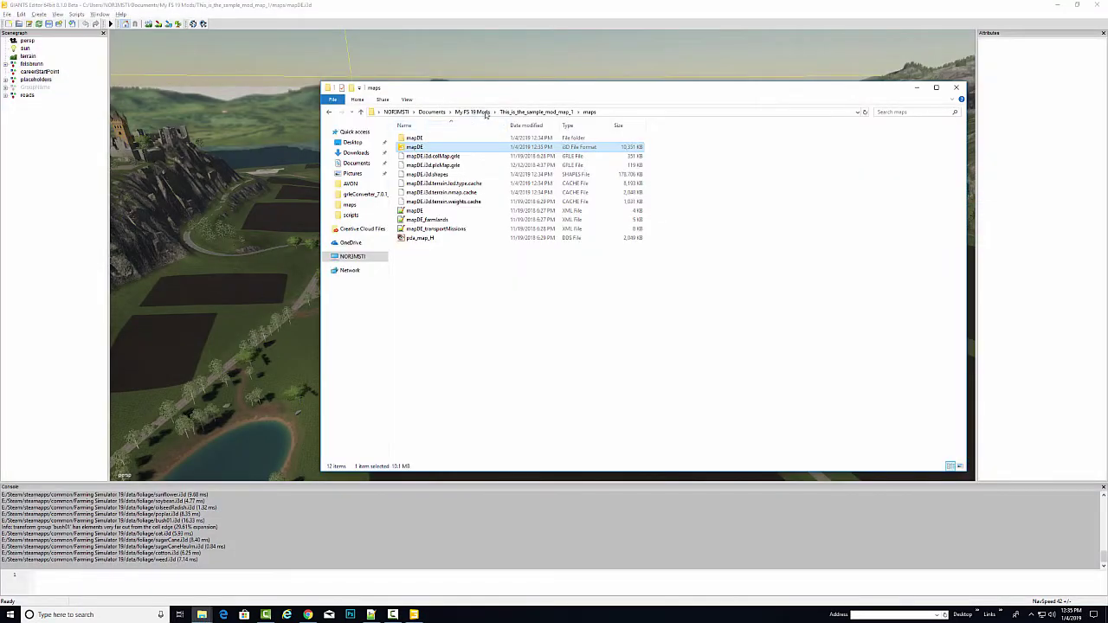
left_click(472, 111)
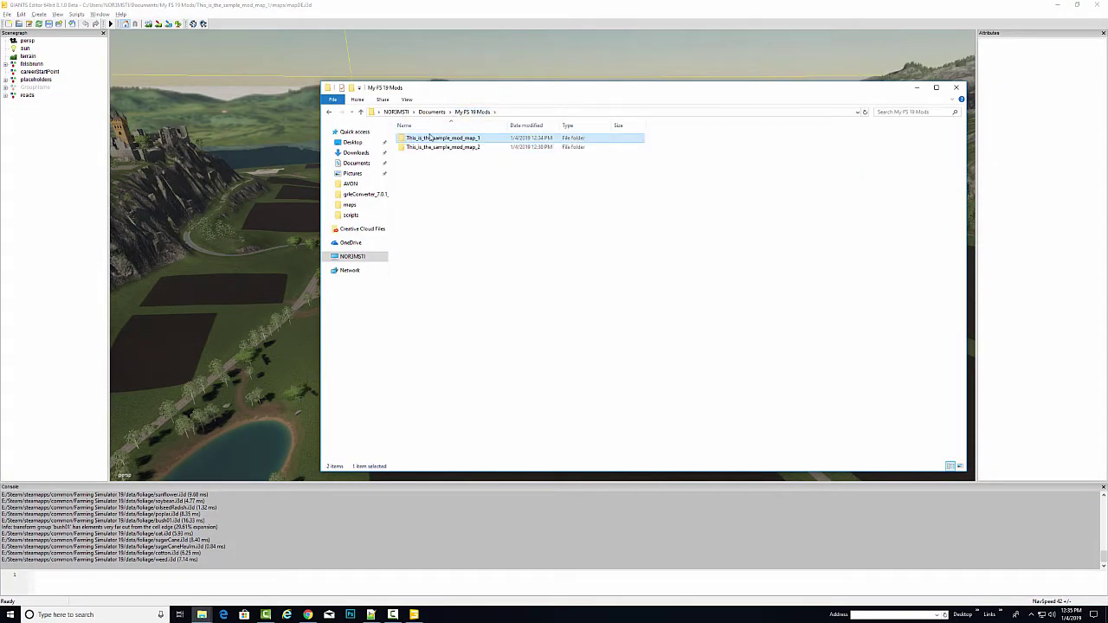
double_click(420, 141)
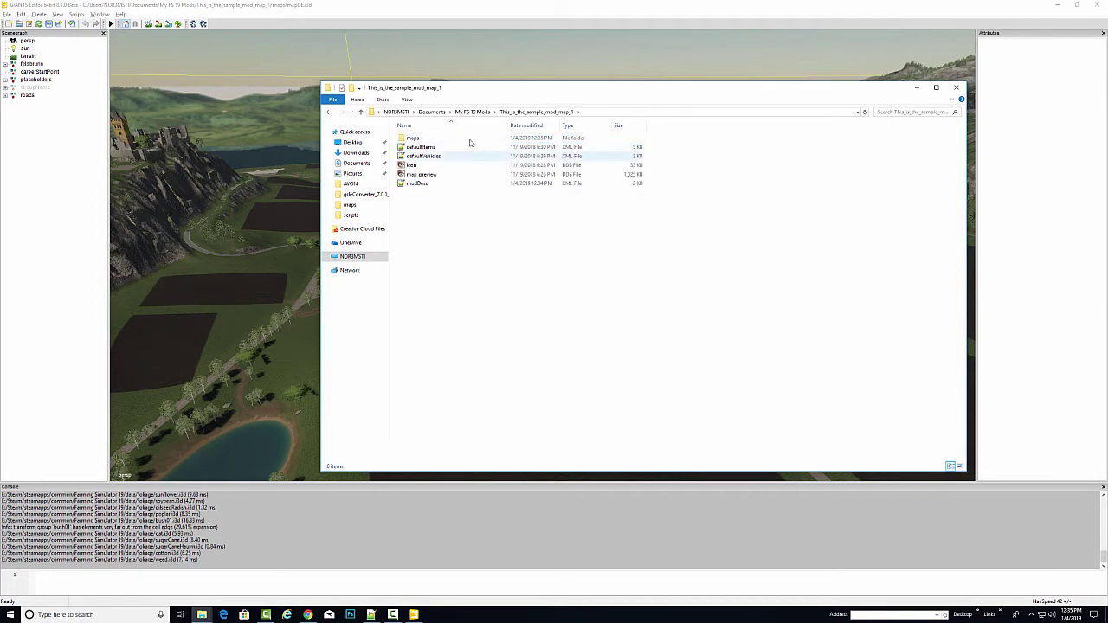
left_click(1098, 6)
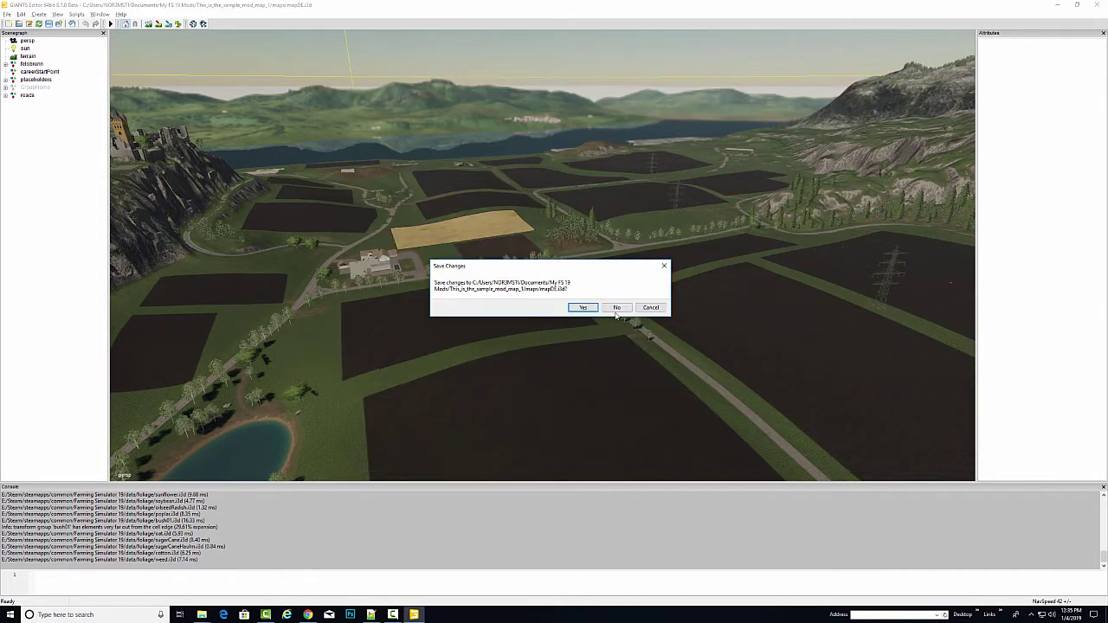
left_click(616, 310)
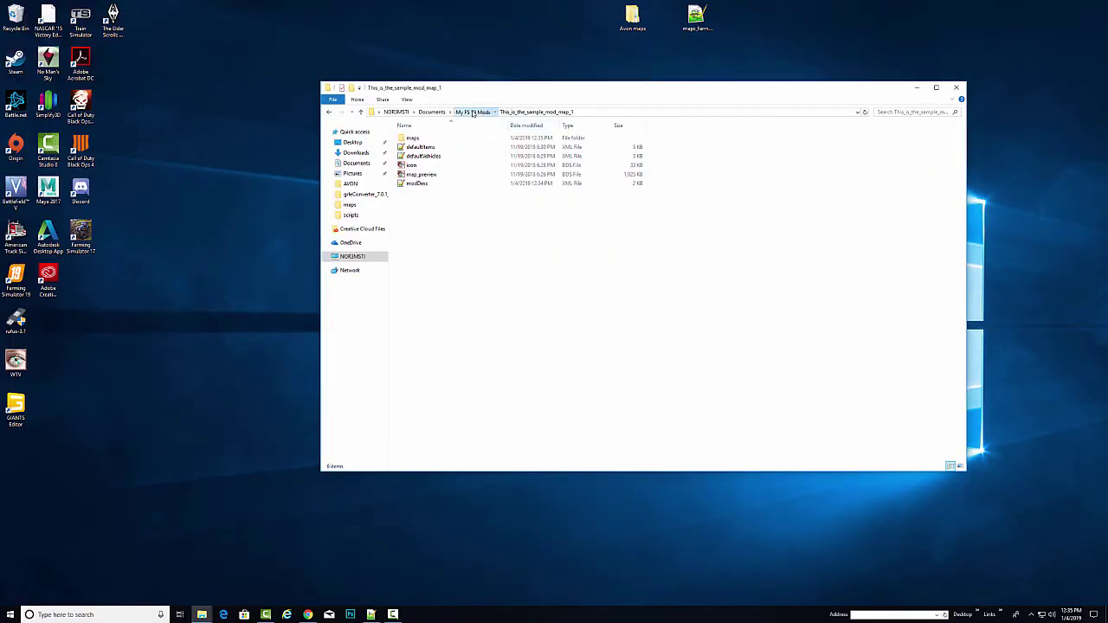
Step: Rename the This_is_the_sample_mod_map_1 folder in My FS 19 Mods as mymap
left_click(474, 113)
right_click(426, 141)
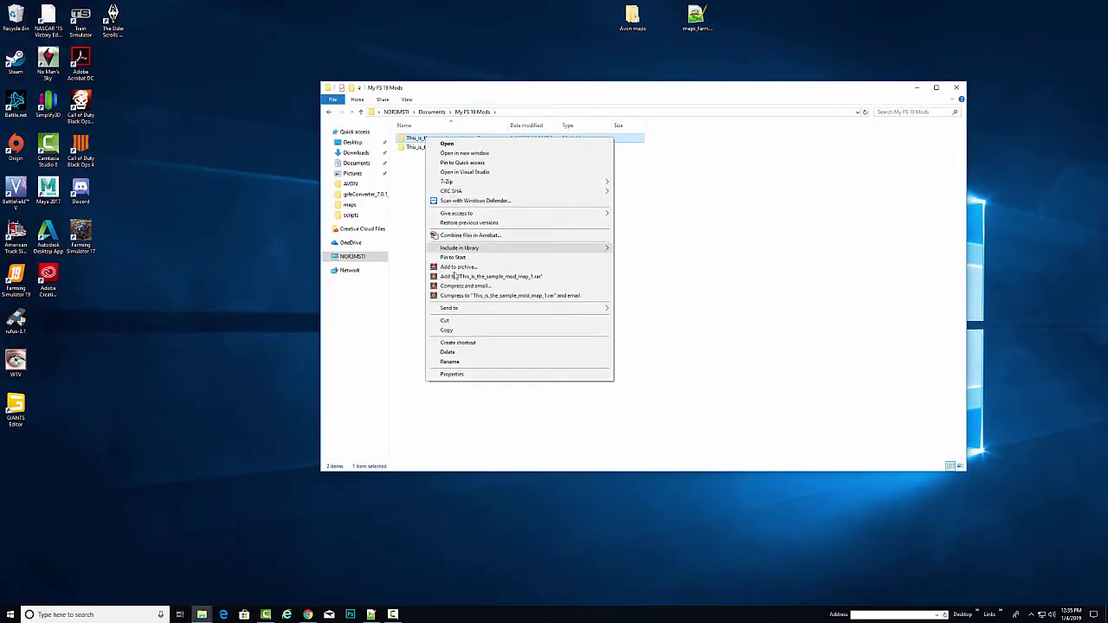
left_click(459, 362)
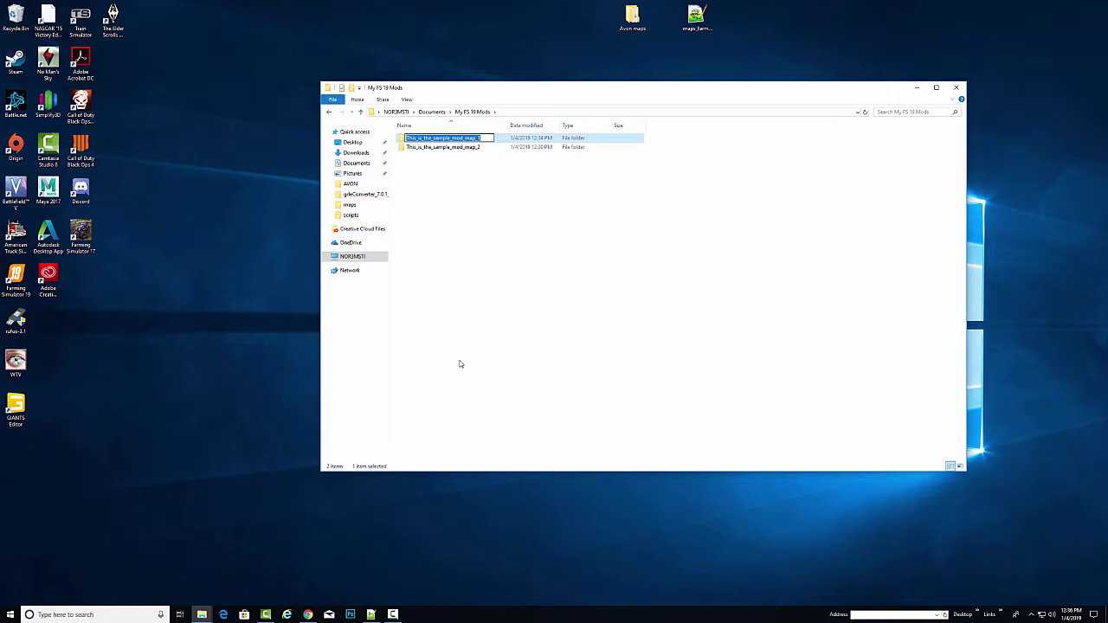
type("mymap")
key("Return")
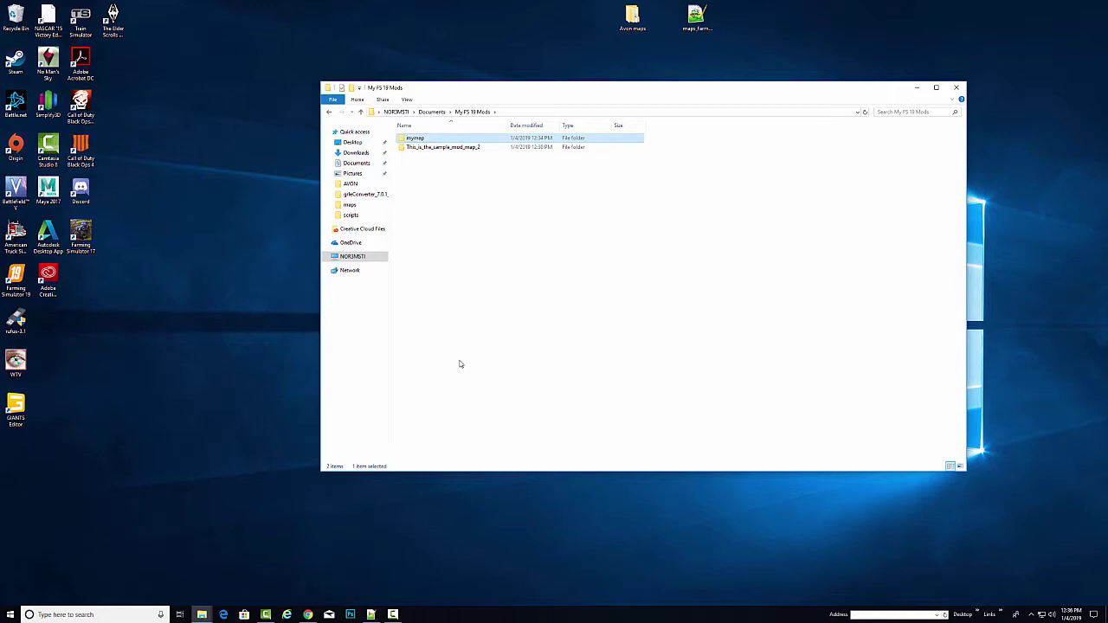
Step: Move the mymap folder from My FS 19 Mods into the mods folder of FarmingSimulator2019 under My Games
right_click(415, 141)
left_click(453, 321)
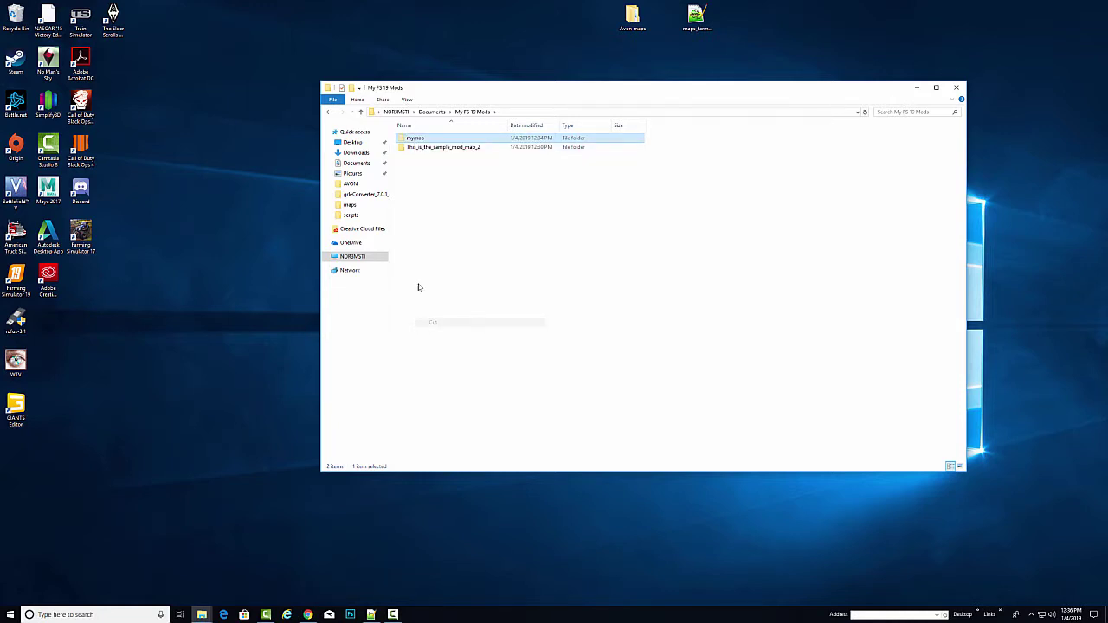
left_click(350, 184)
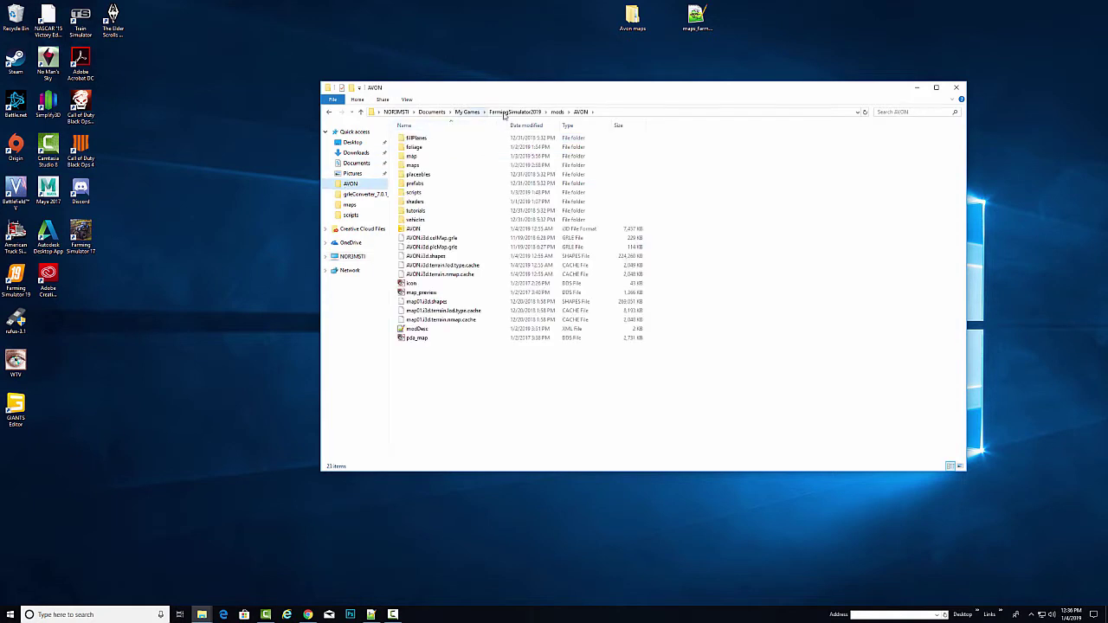
left_click(511, 113)
double_click(413, 156)
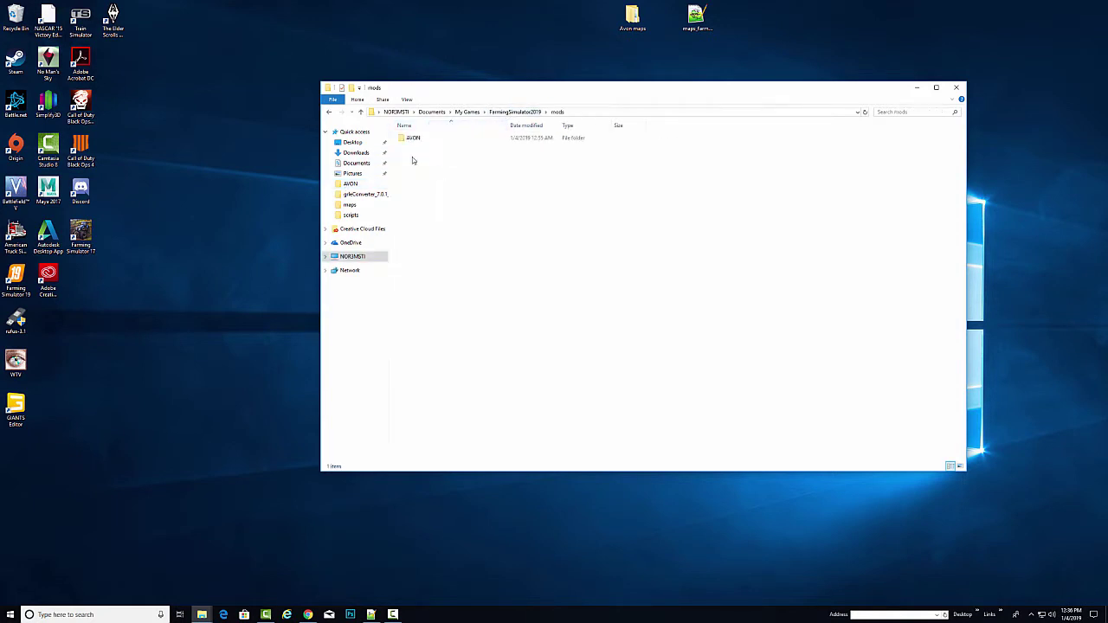
right_click(439, 227)
left_click(450, 284)
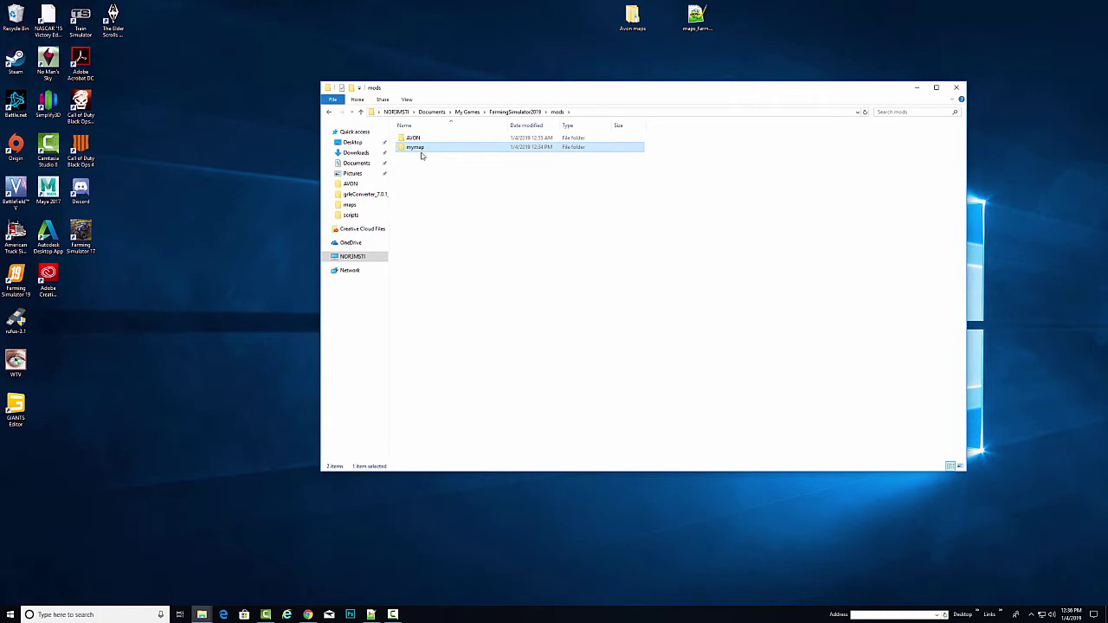
Step: Open mymap's modDesc file in Notepad++, maximize the window, and highlight the $dataS part of the map's script filename
double_click(419, 149)
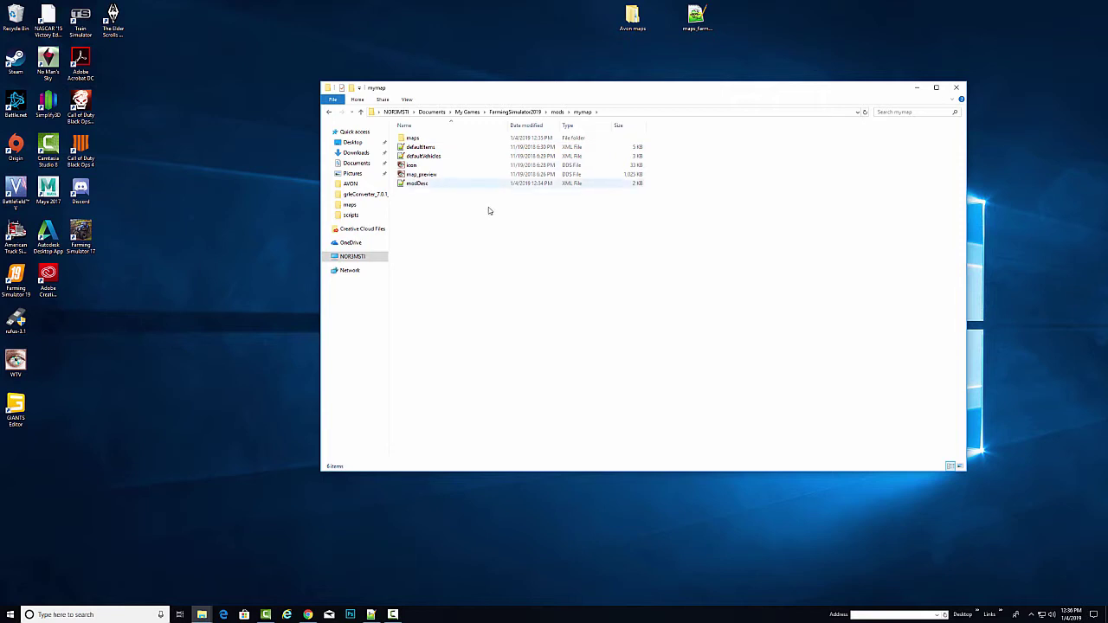
double_click(417, 185)
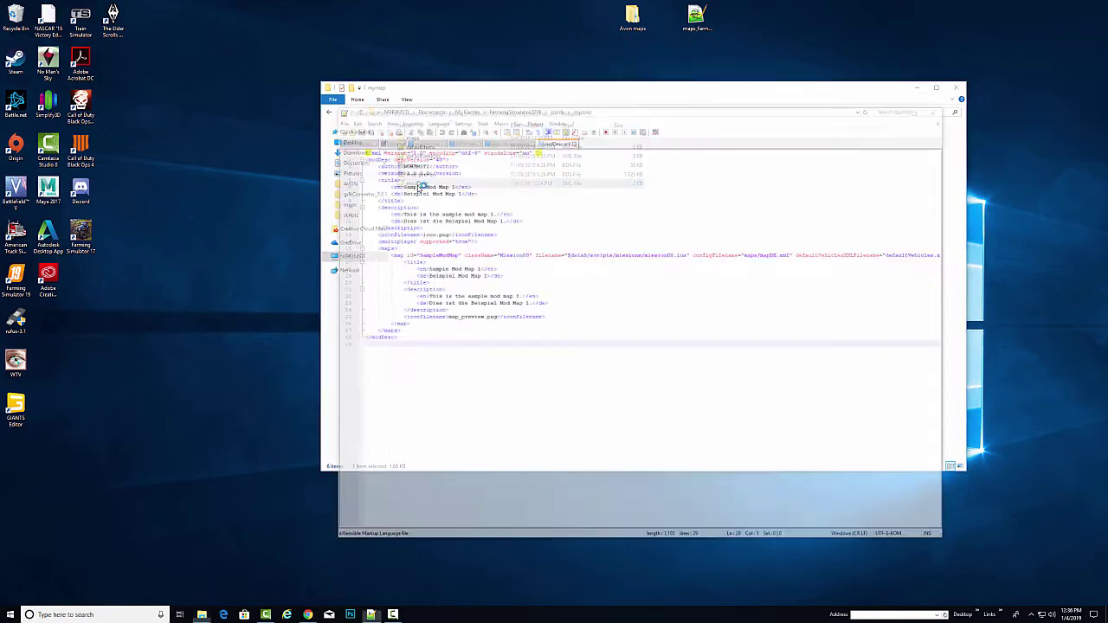
left_click(578, 343)
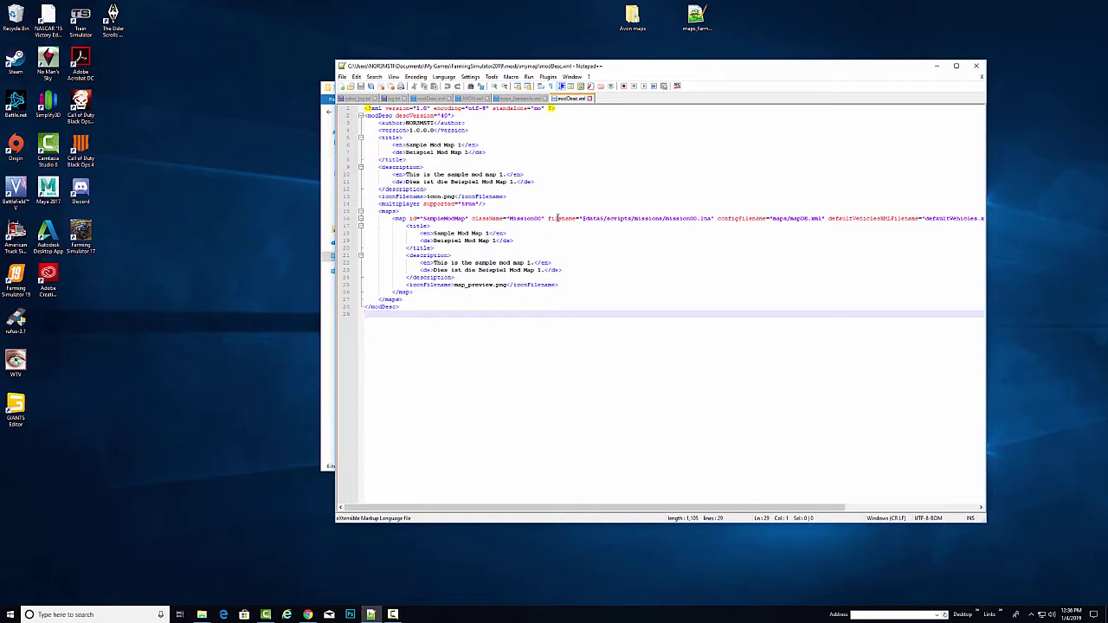
left_click(956, 66)
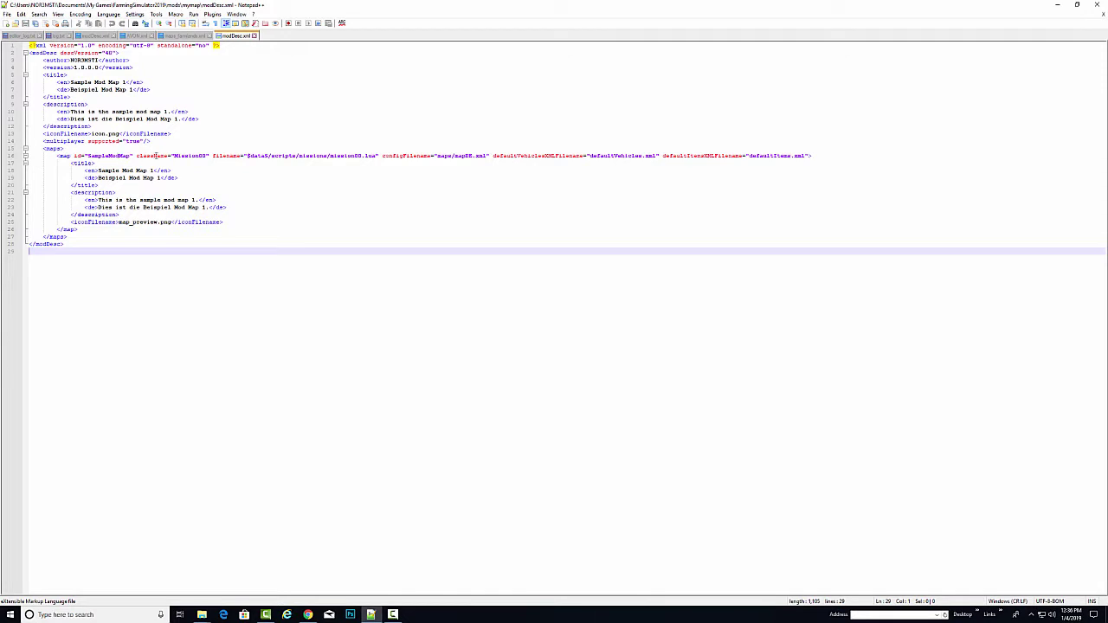
left_click_drag(249, 156, 268, 156)
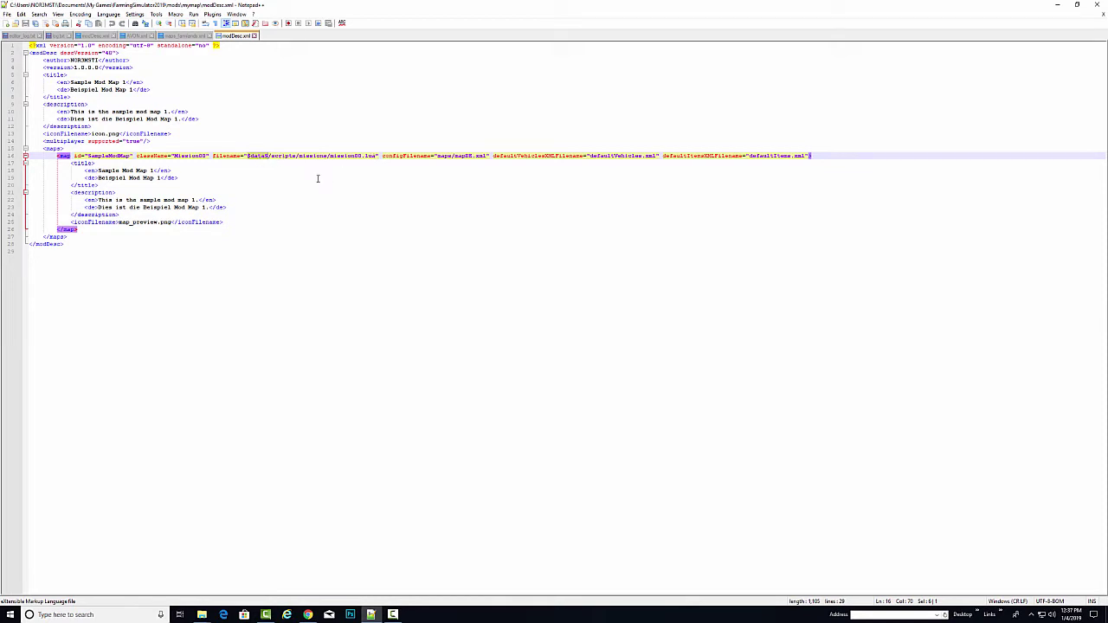
Step: Examine the configFilename and default vehicles XML references in the map entry of mymap's modDesc.xml
double_click(444, 156)
left_click(459, 155)
left_click(614, 157)
Step: Open the mapDE XML file from mymap's maps folder in Notepad++
left_click(202, 615)
left_click(240, 554)
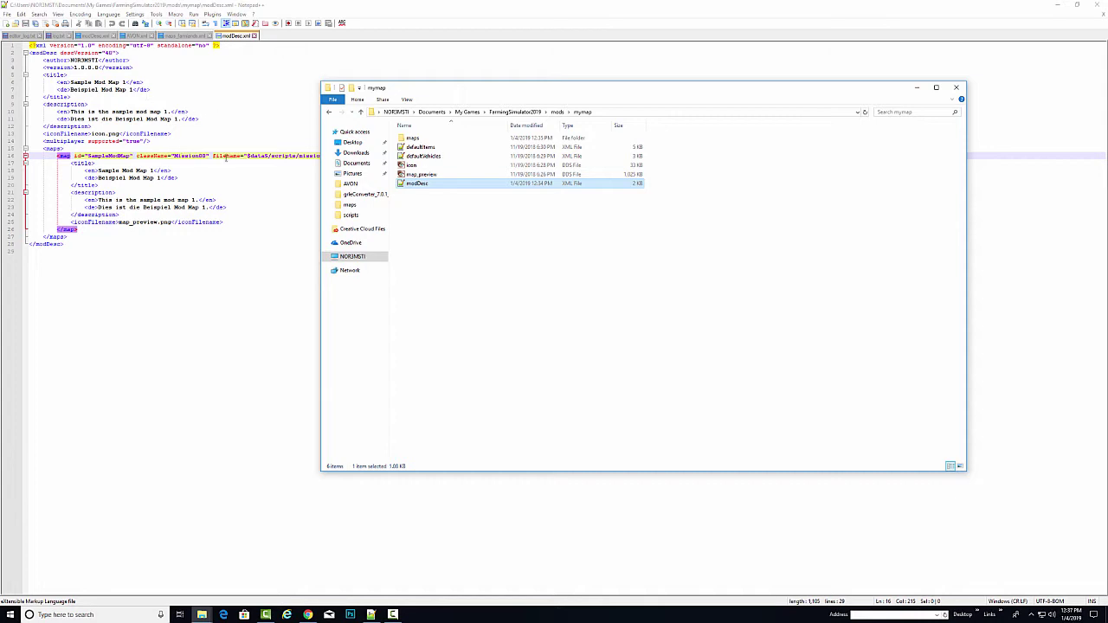
left_click_drag(487, 87, 490, 200)
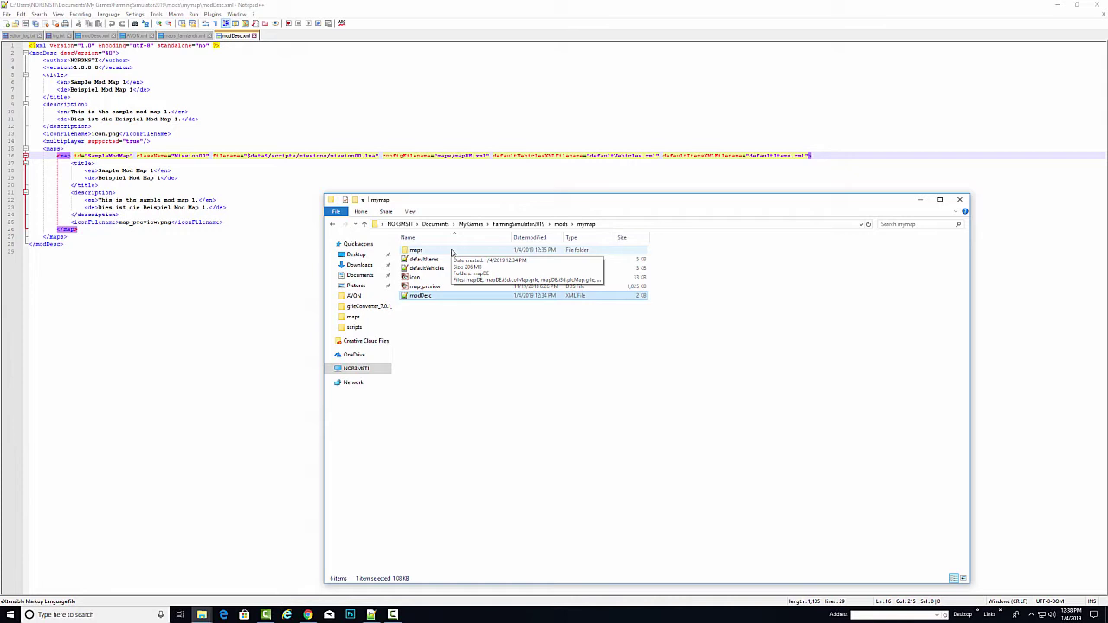
double_click(451, 252)
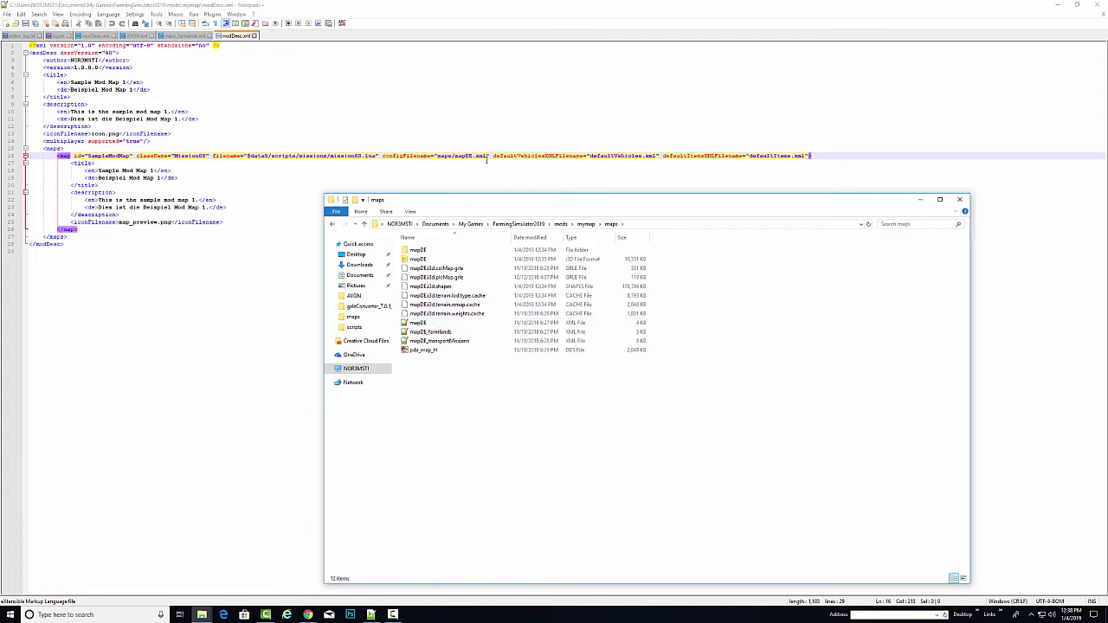
double_click(434, 323)
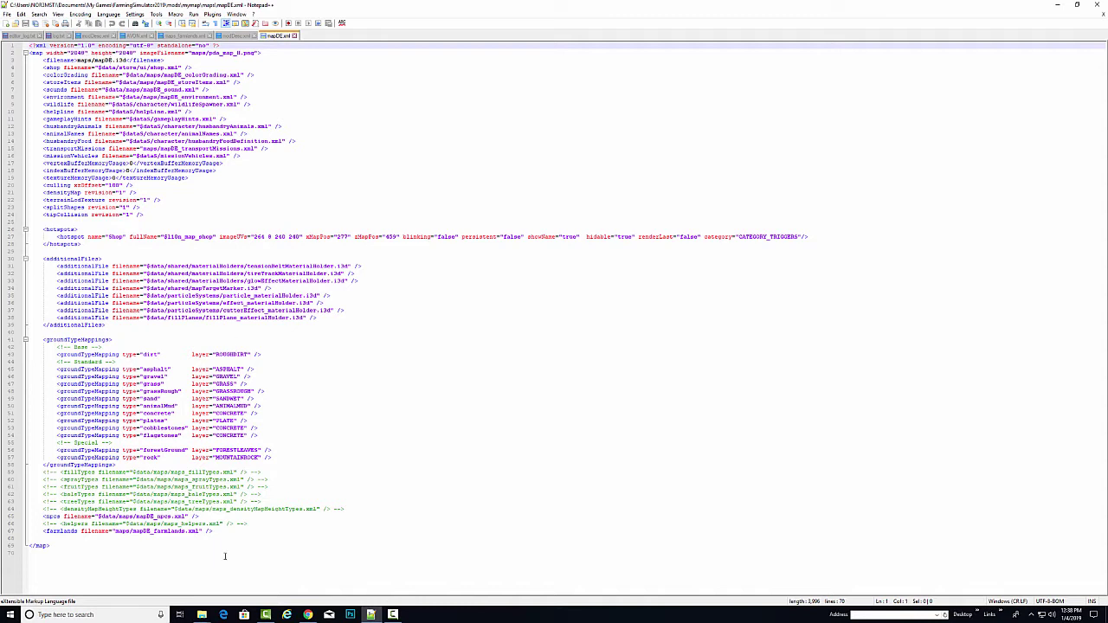
Step: Locate the mapDE i3d file referenced by mapDE.xml in the maps folder, and return to the mymap folder
mouse_move(202, 613)
left_click(236, 568)
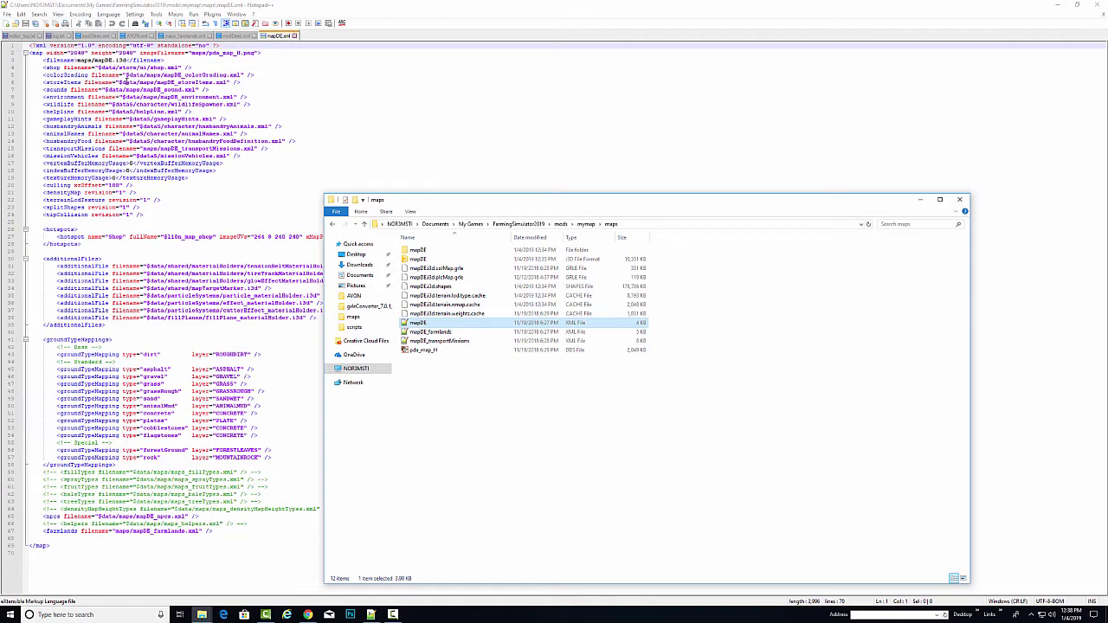
left_click_drag(472, 205, 598, 62)
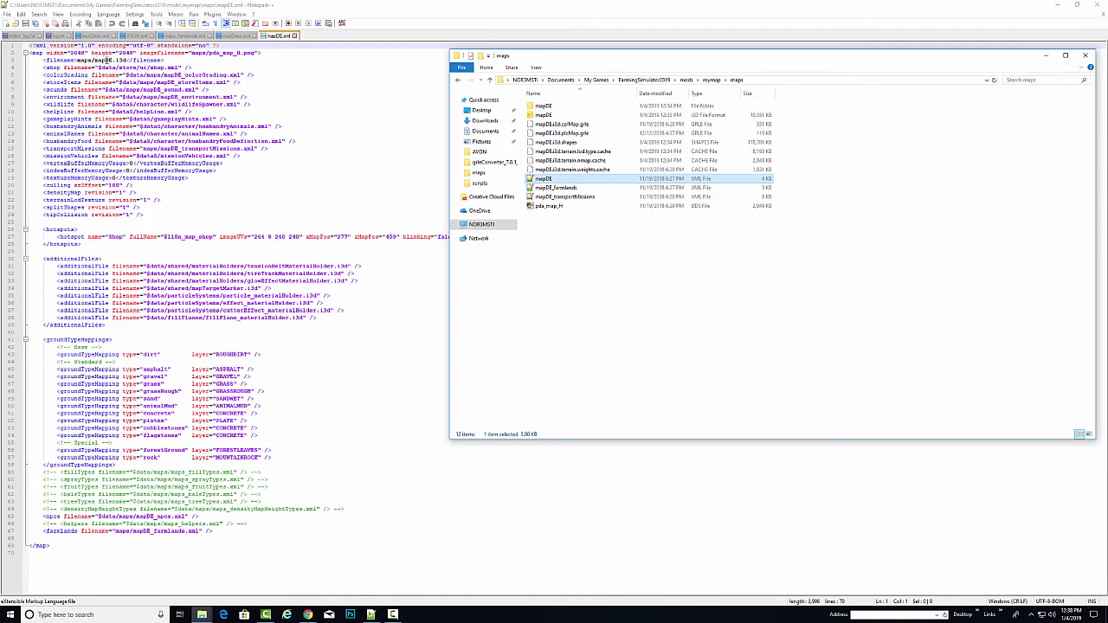
left_click(538, 116)
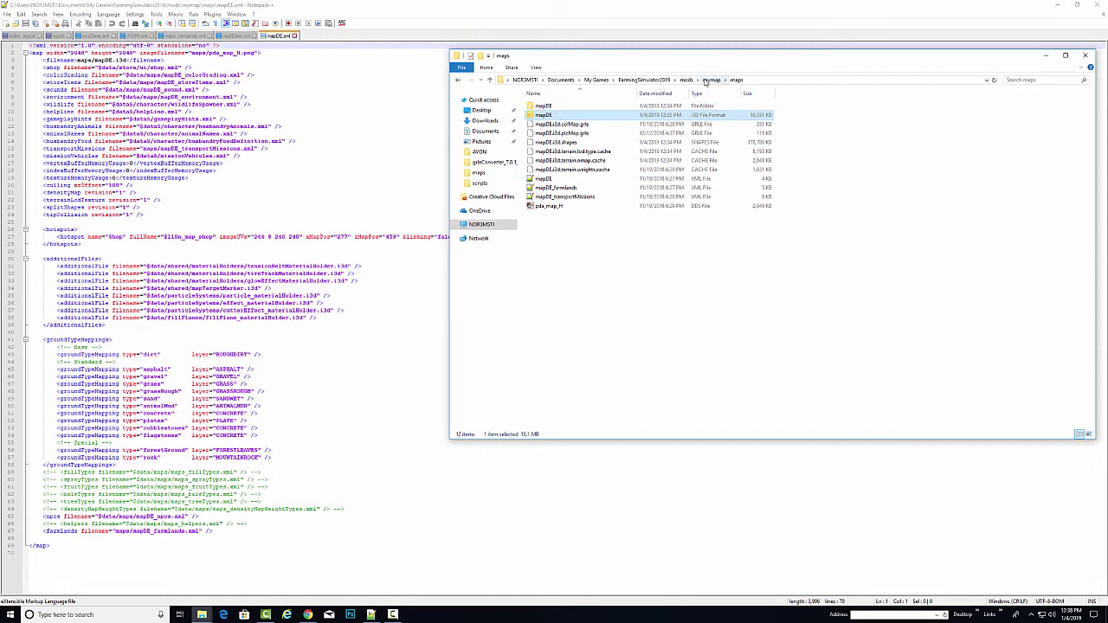
left_click(708, 80)
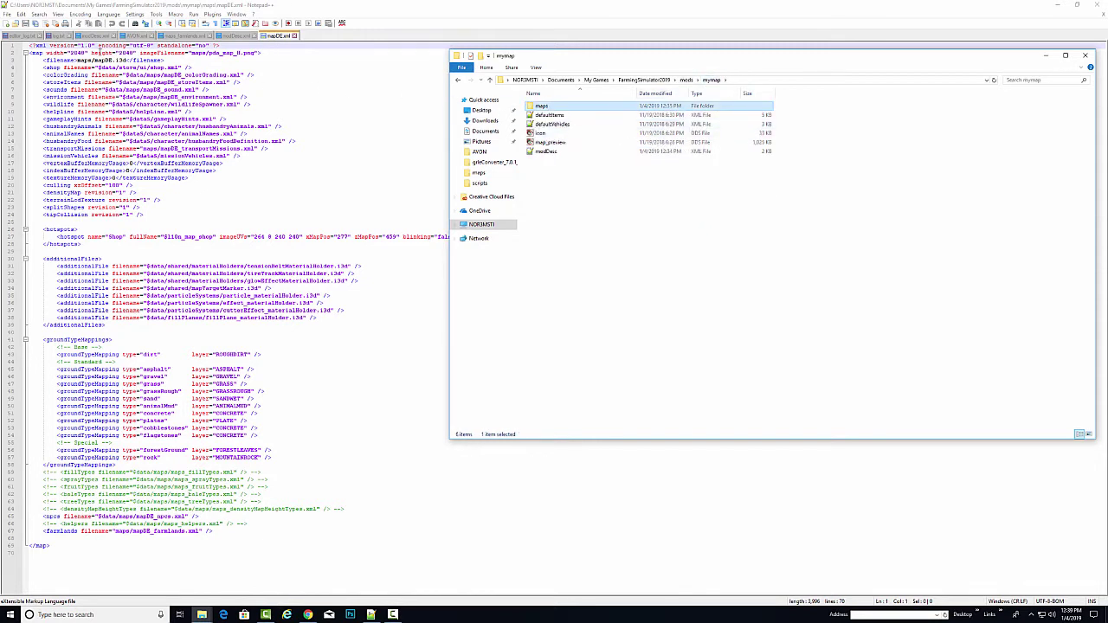
Step: Review the AVON mod's modDesc.xml and AVON.xml, highlighting $data in the colorGrading filename
left_click(95, 35)
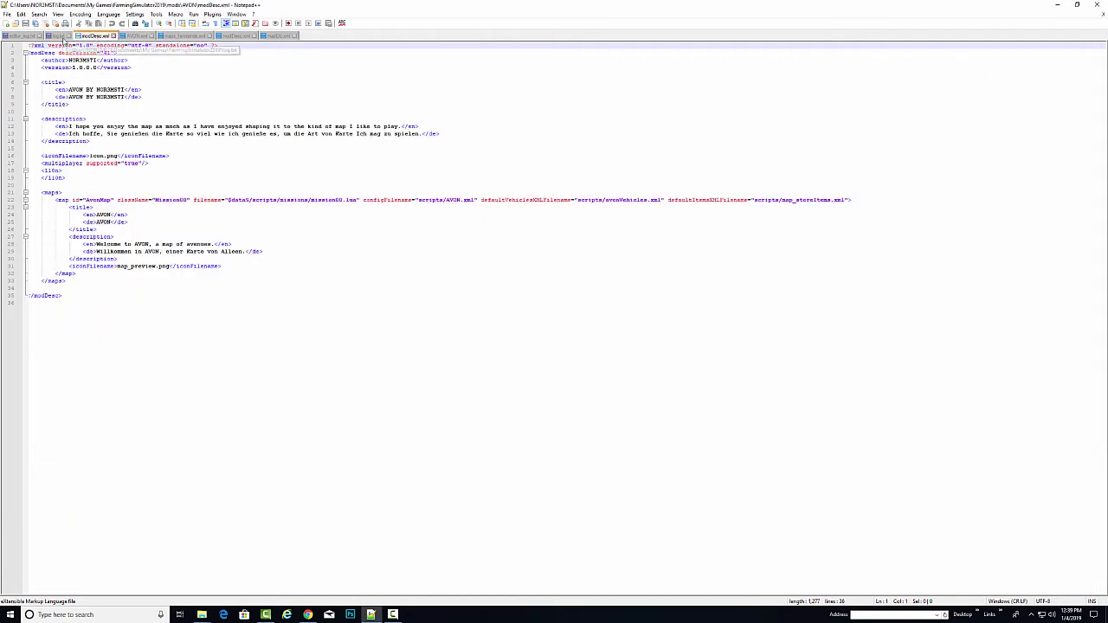
left_click(131, 36)
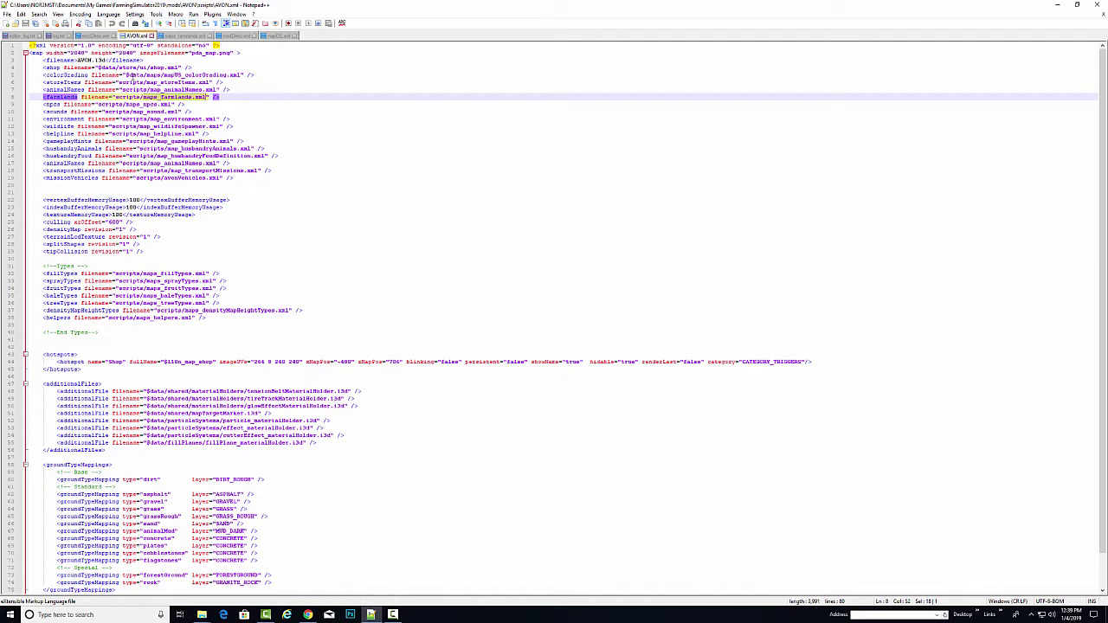
left_click_drag(126, 75, 140, 75)
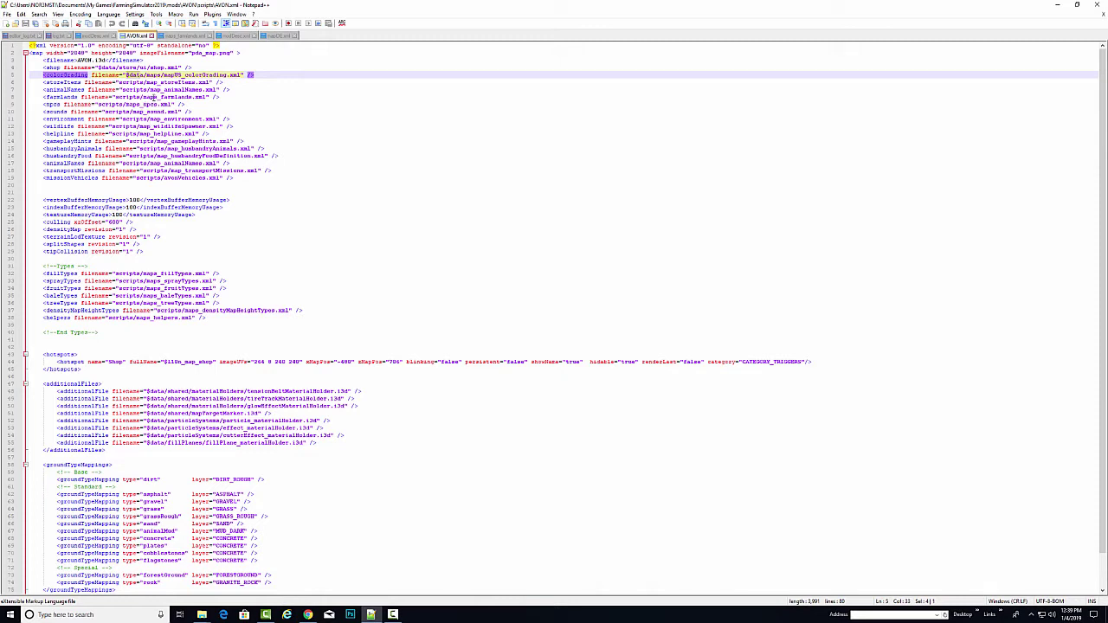
Step: Uncomment the fillTypes line in mymap's mapDE.xml by deleting its opening and closing comment markers
left_click(277, 36)
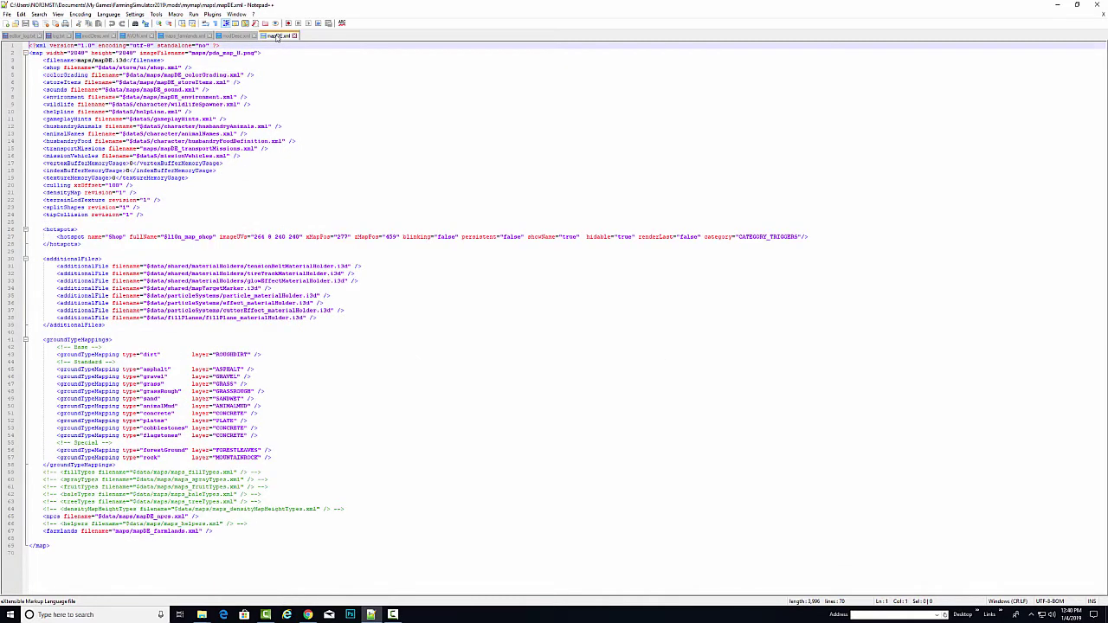
left_click(237, 36)
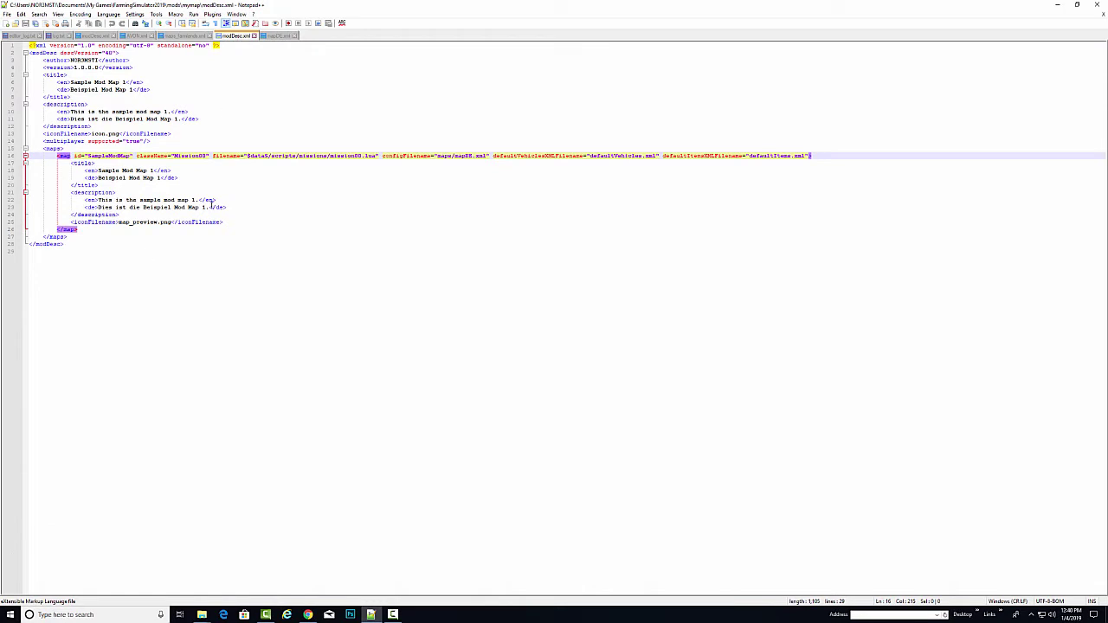
left_click(278, 37)
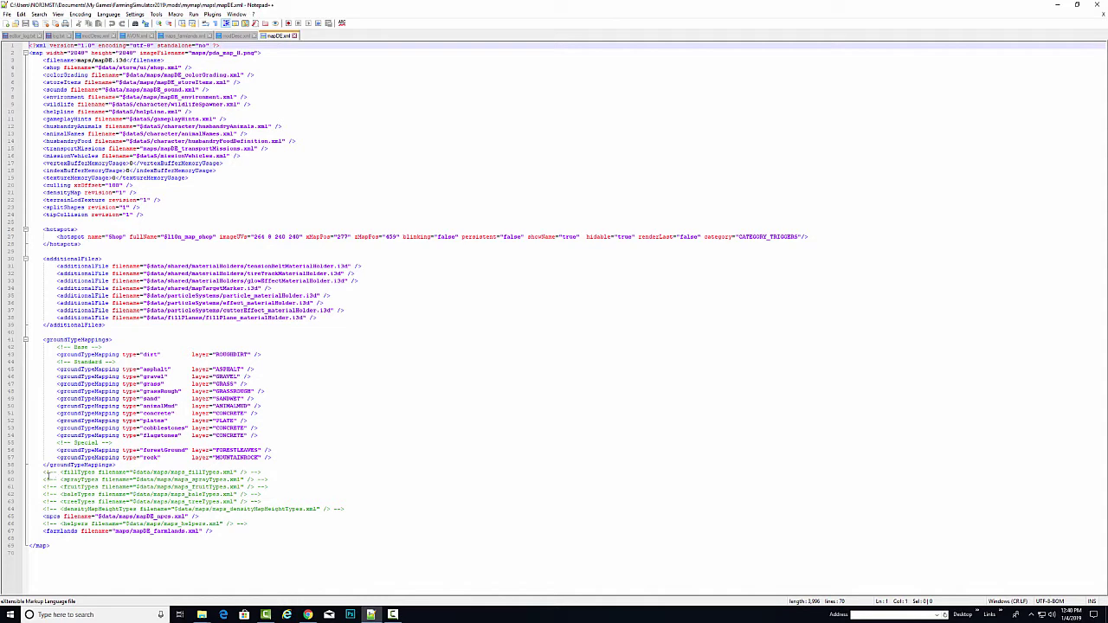
left_click_drag(41, 472, 248, 473)
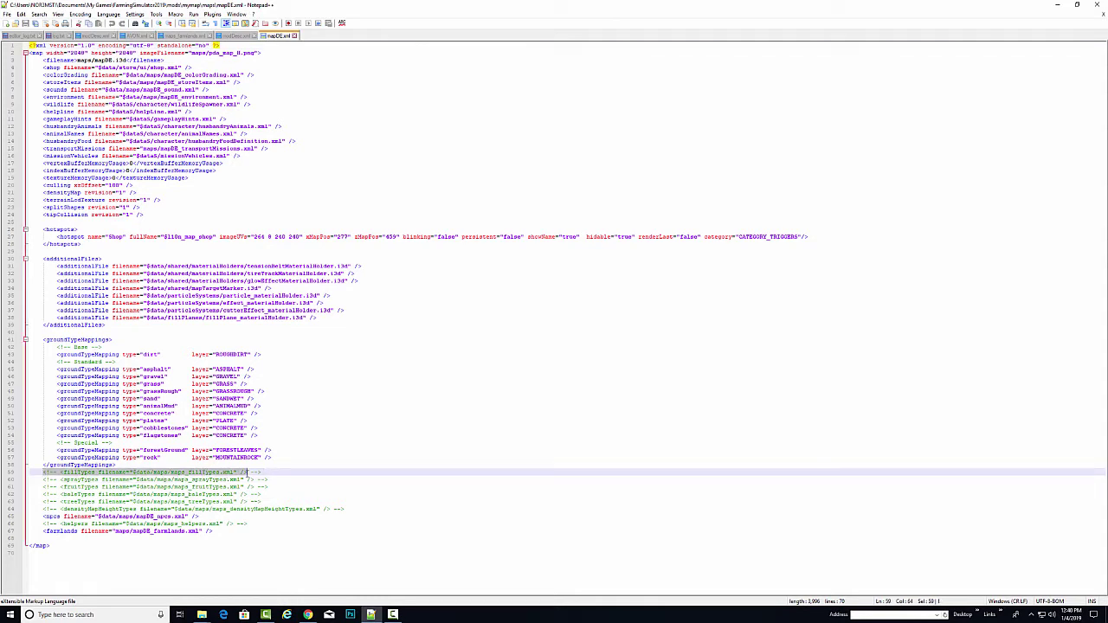
left_click(61, 476)
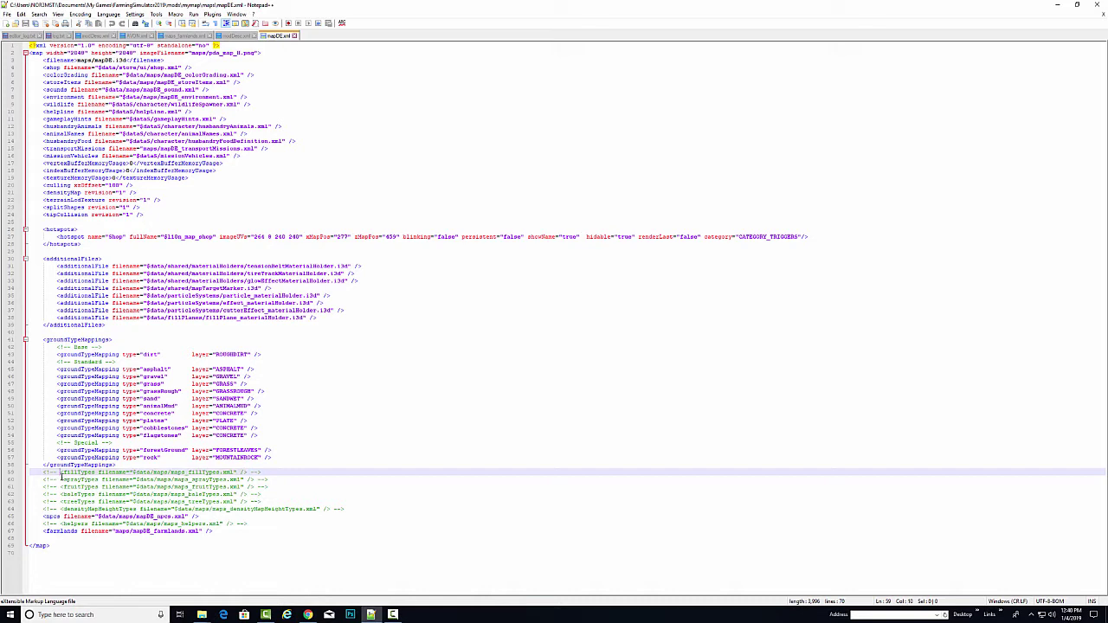
left_click_drag(61, 475, 44, 473)
key("BackSpace")
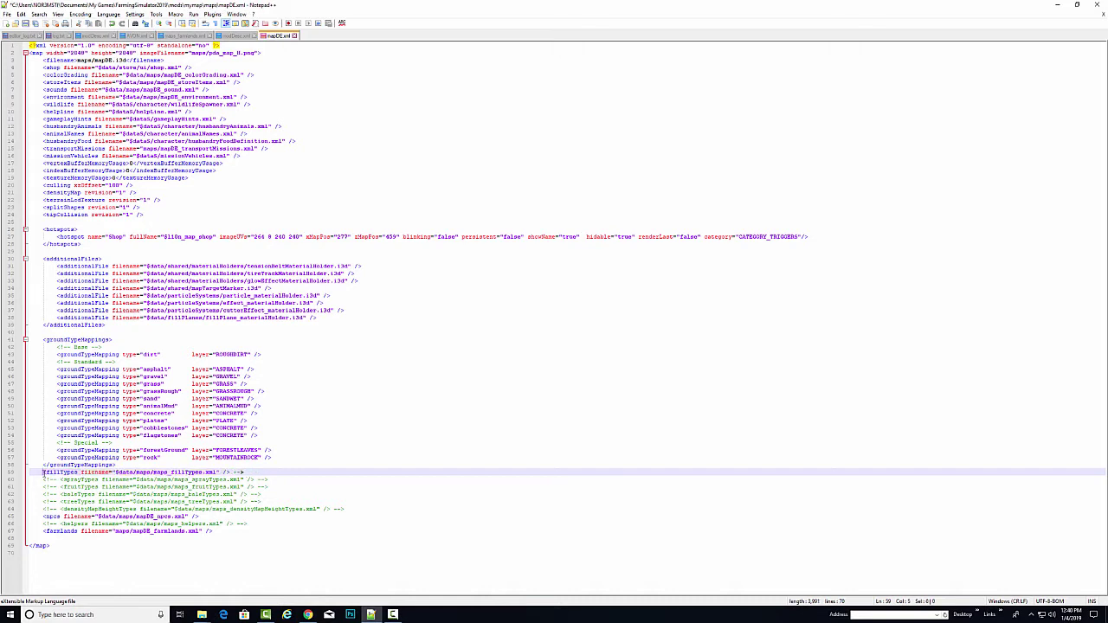
left_click_drag(232, 472, 246, 472)
key("BackSpace")
Step: Examine the script file references and the Types section in the AVON mod's AVON.xml
left_click(101, 36)
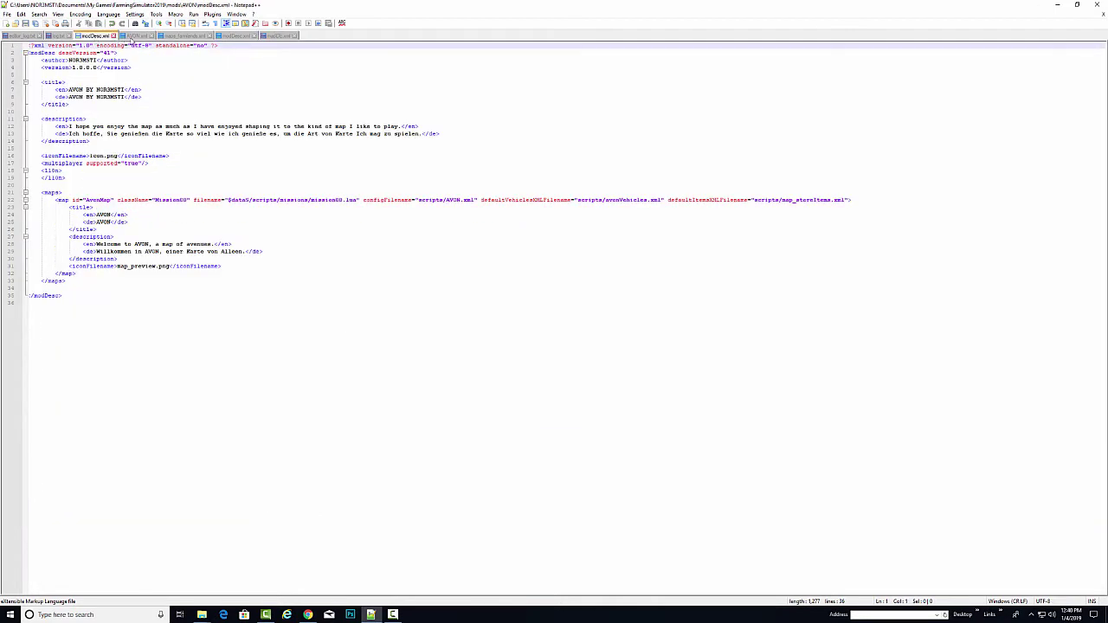
left_click(130, 36)
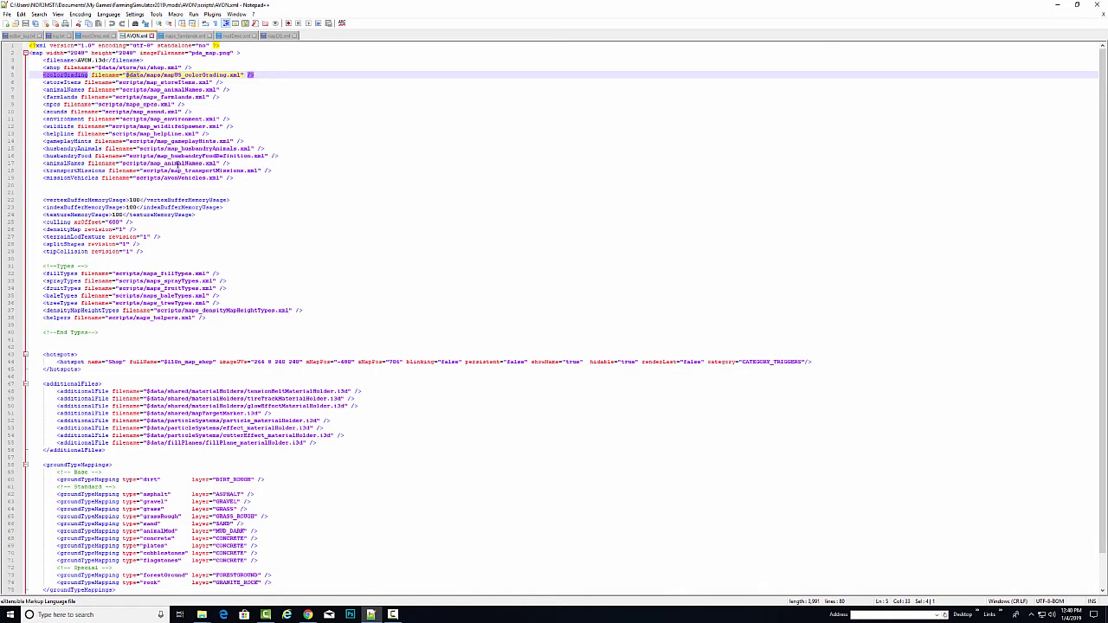
scroll(203, 334, "down", 2)
scroll(195, 356, "up", 2)
Step: Inspect the XML files in the AVON mod's scripts folder in File Explorer, and return to the mymap folder
mouse_move(205, 611)
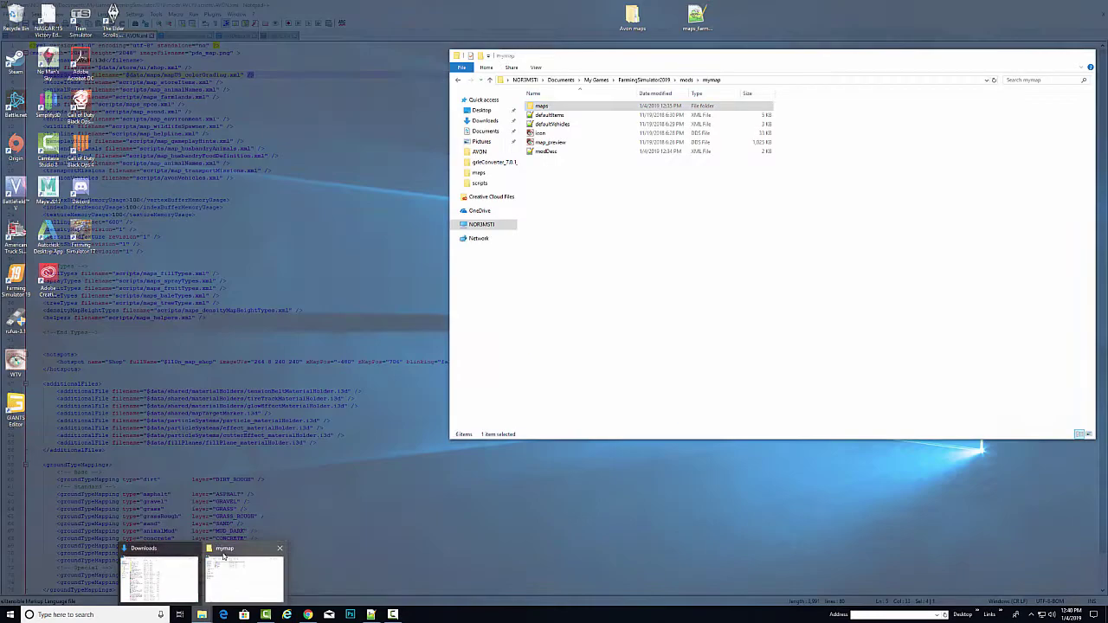
left_click(223, 557)
left_click(644, 80)
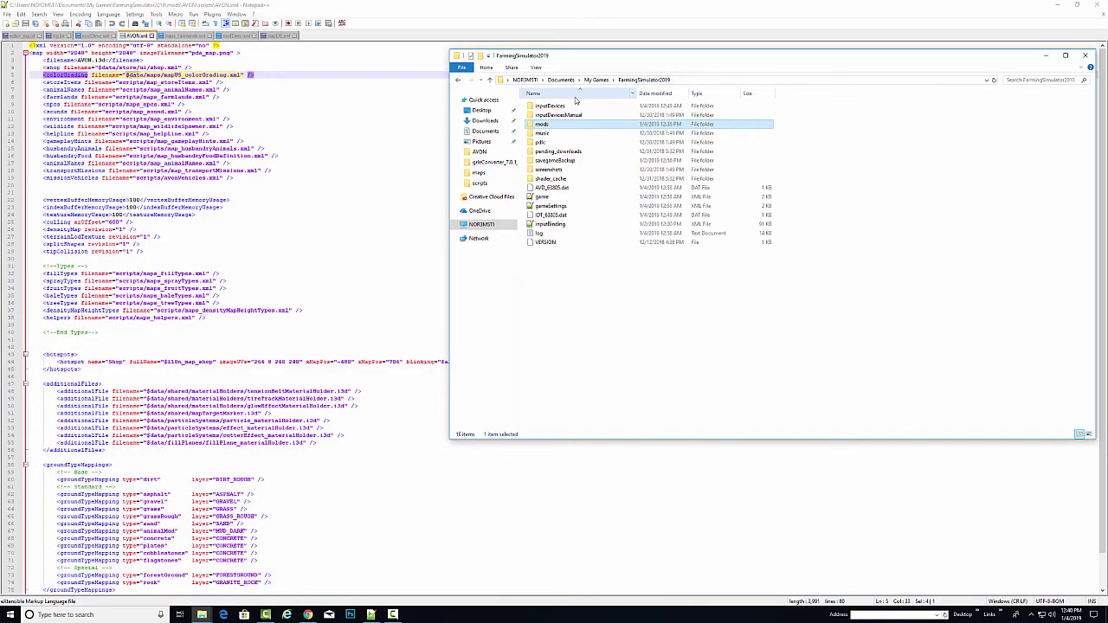
double_click(542, 124)
double_click(550, 114)
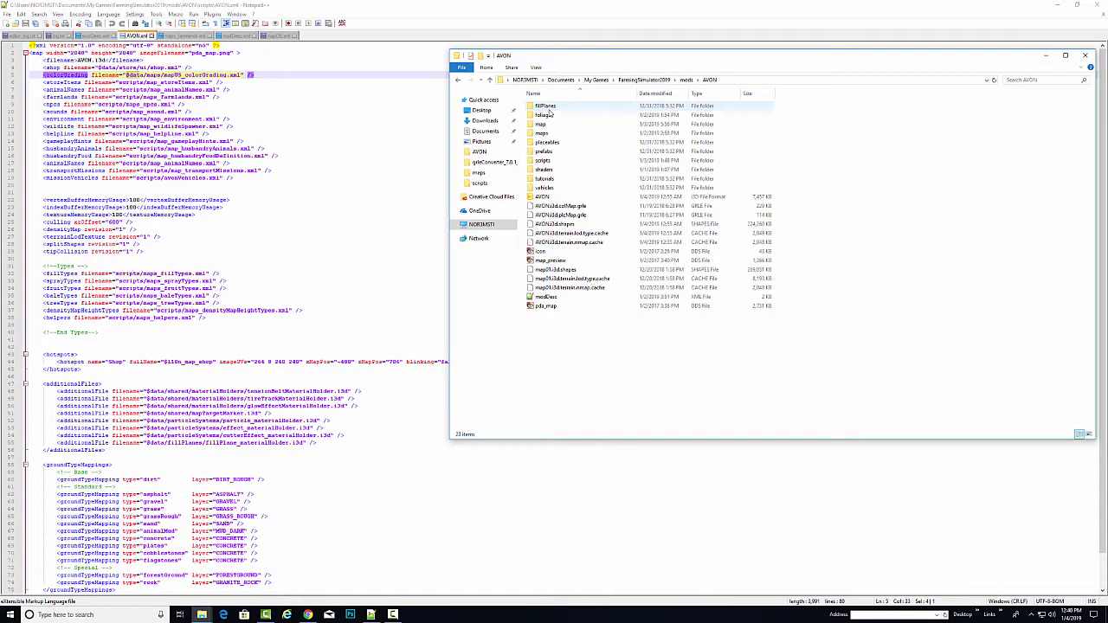
double_click(554, 161)
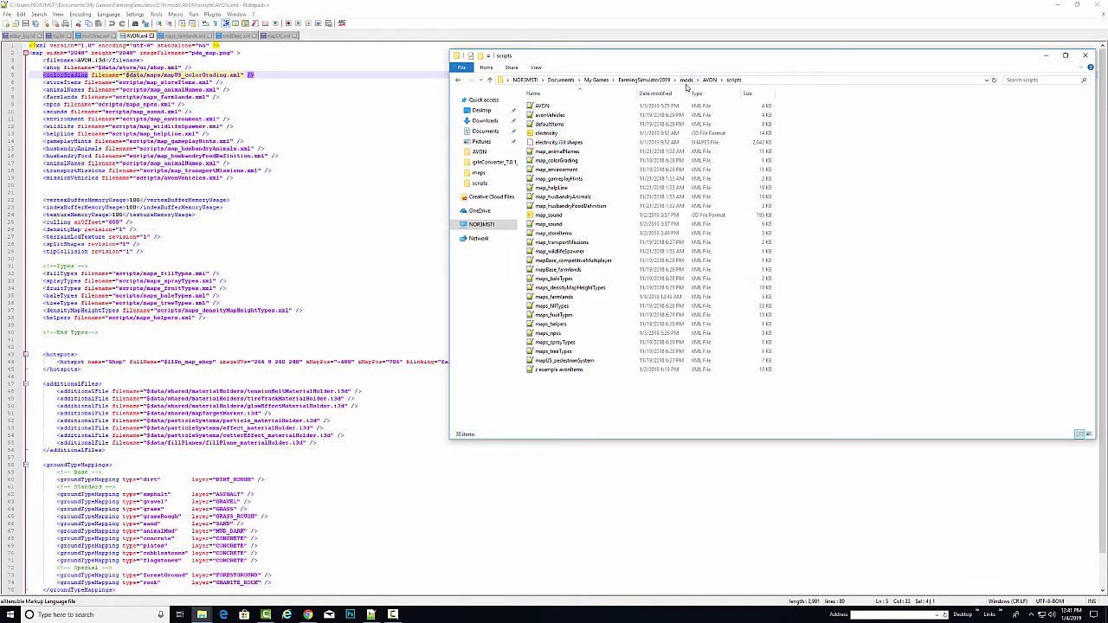
left_click(686, 80)
double_click(569, 115)
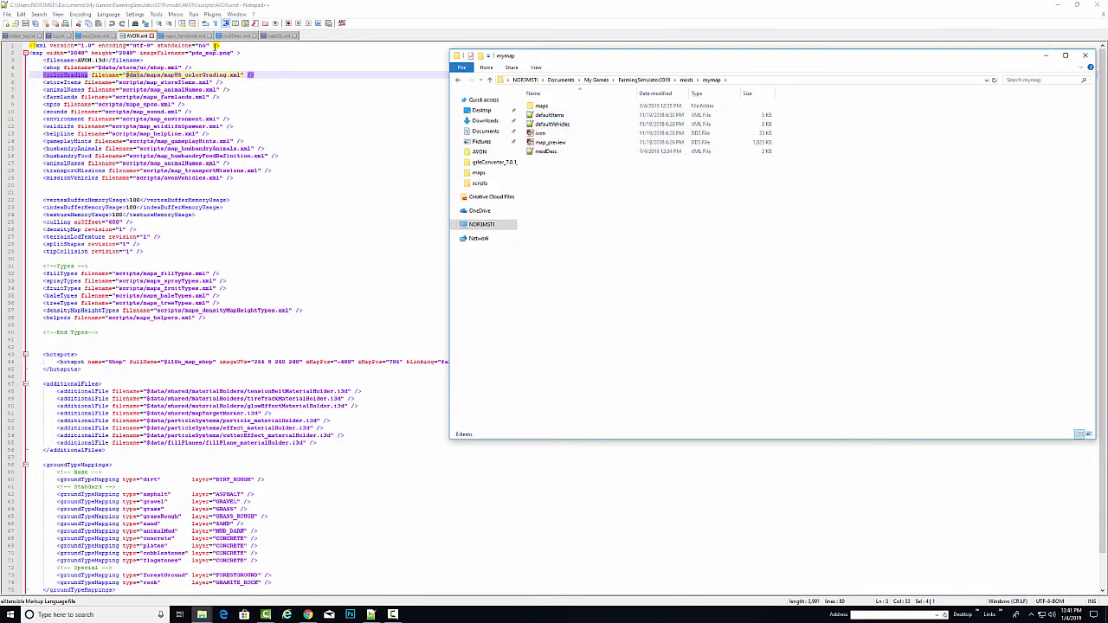
Step: Return to mapDE.xml, and preview the icon and map_preview images from the mymap folder, closing each one
left_click(274, 36)
mouse_move(202, 615)
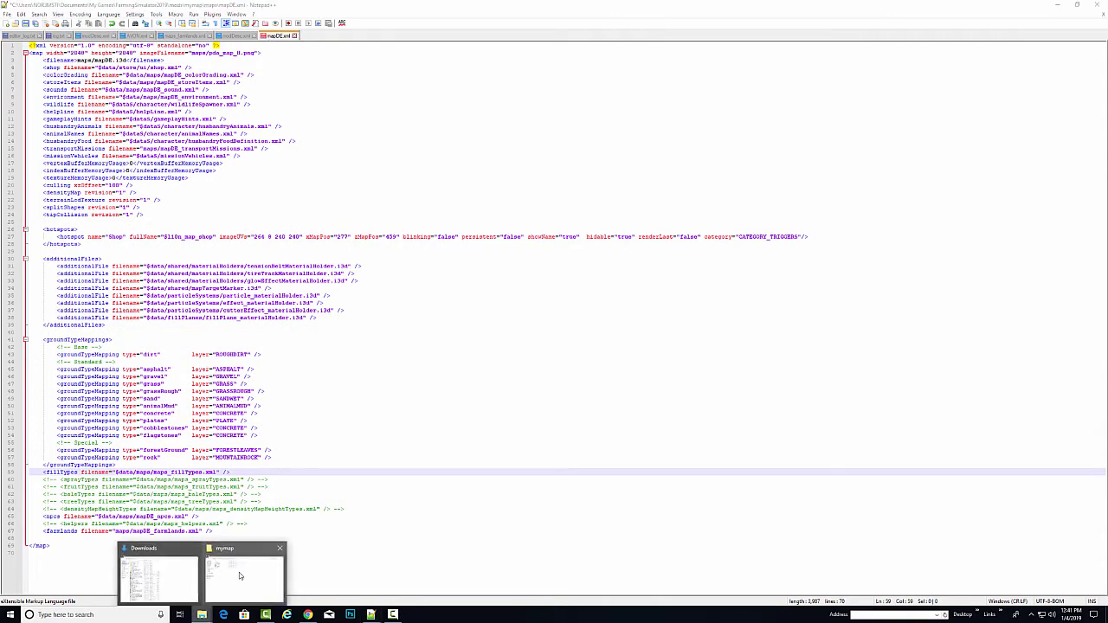
left_click(251, 567)
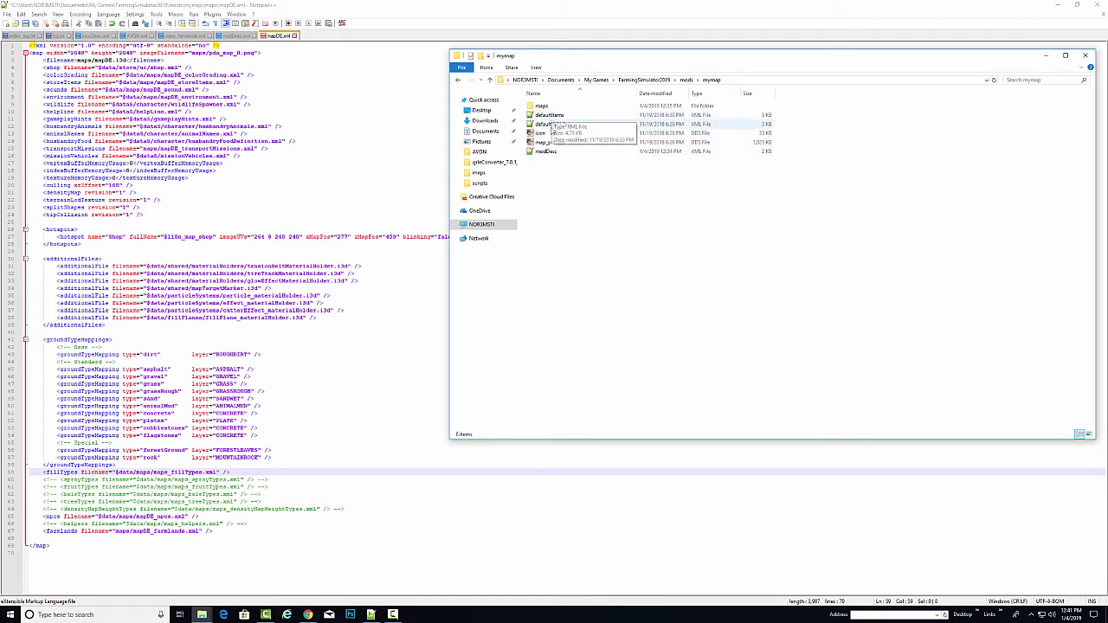
double_click(547, 133)
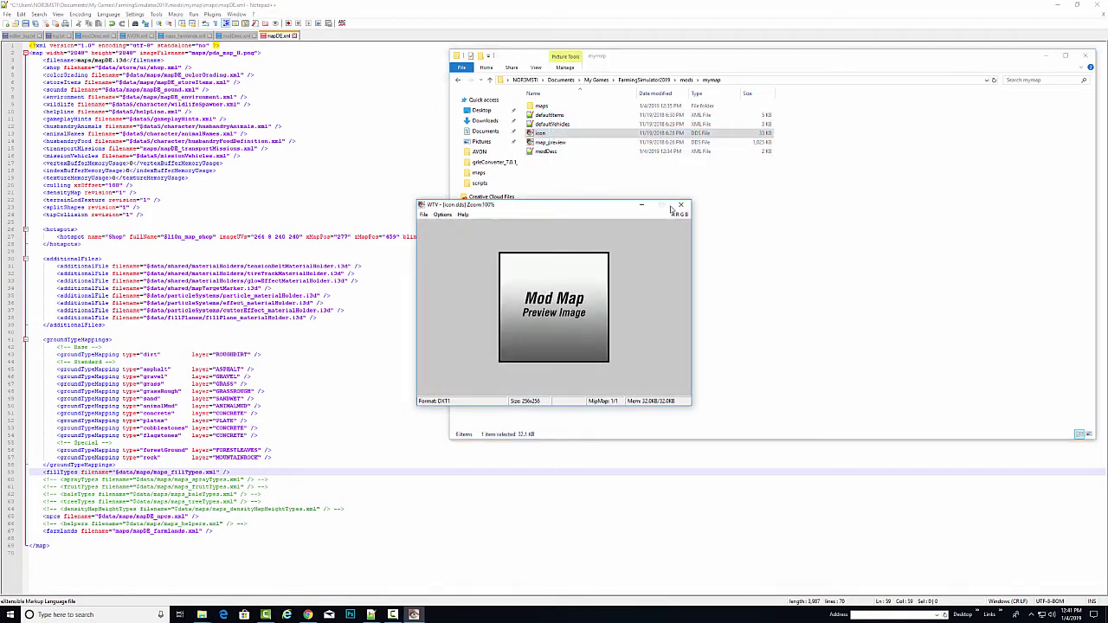
left_click(681, 204)
double_click(564, 144)
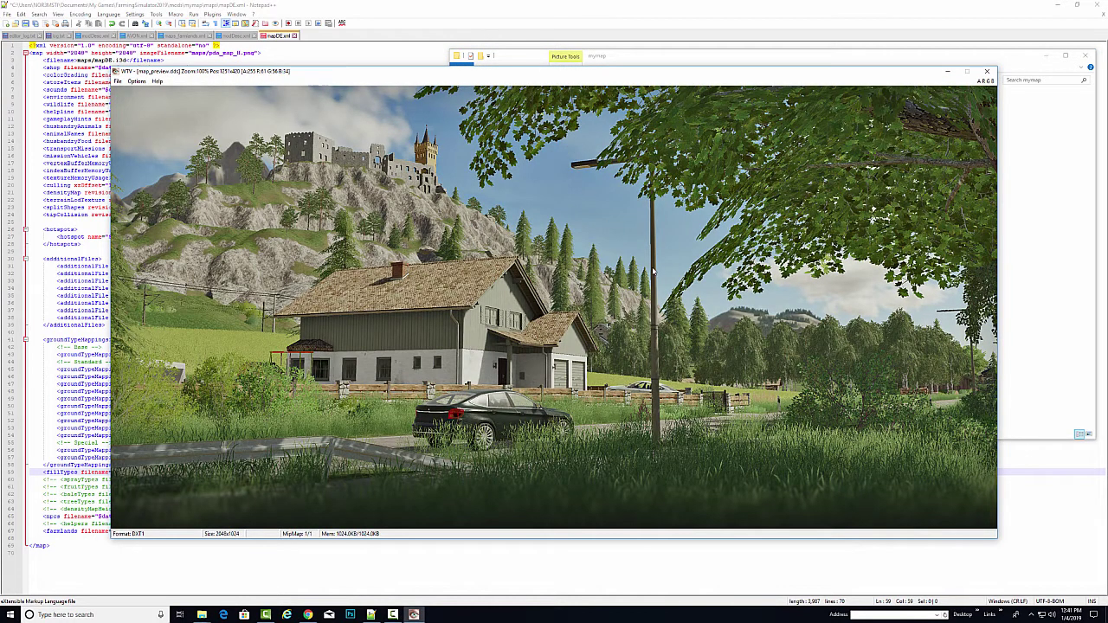
left_click(987, 72)
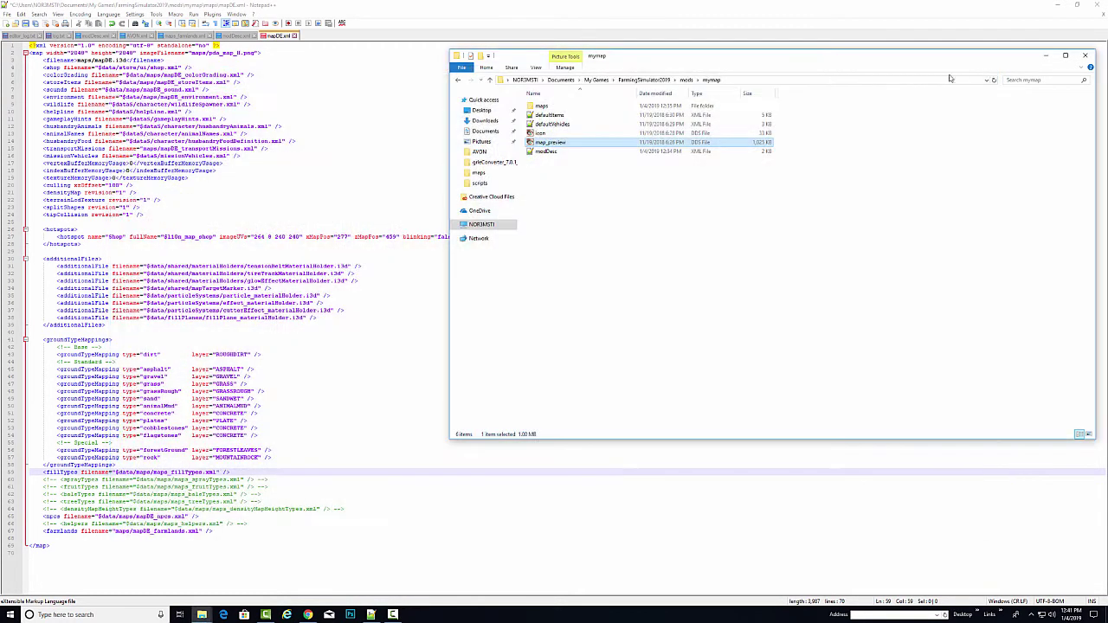
Step: Preview the pda_map_H image in mymap's maps folder and close the viewer
double_click(583, 107)
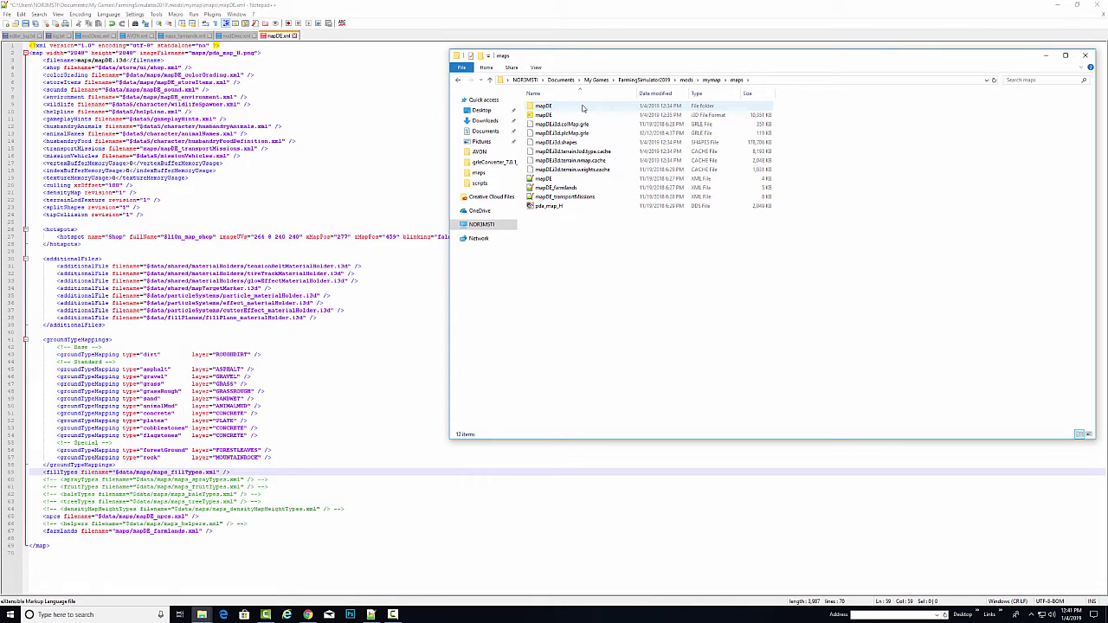
left_click(551, 207)
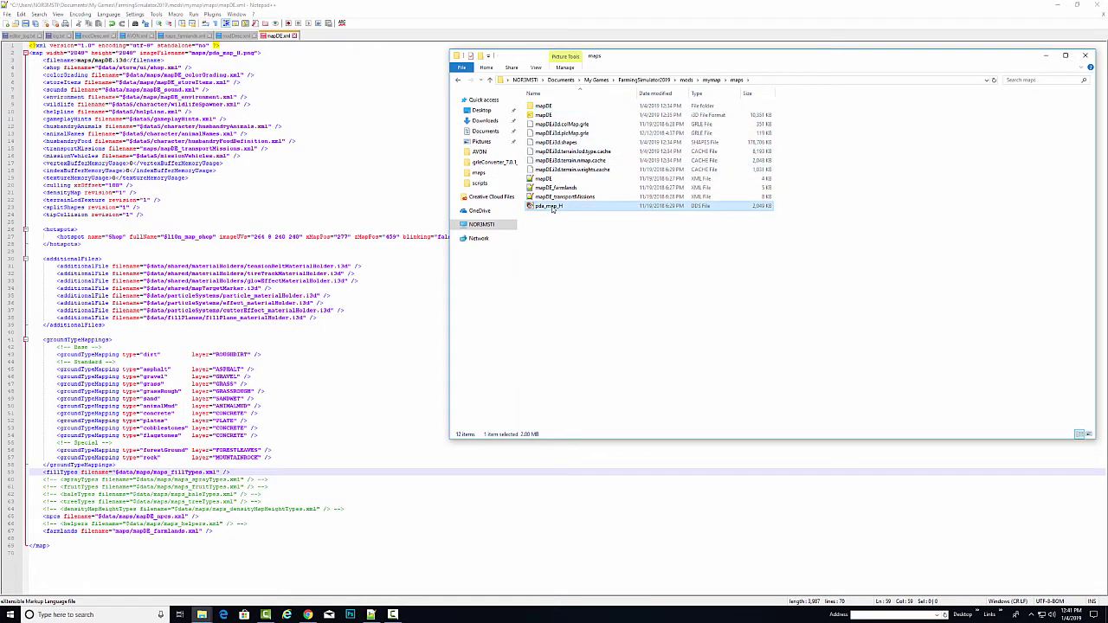
double_click(552, 208)
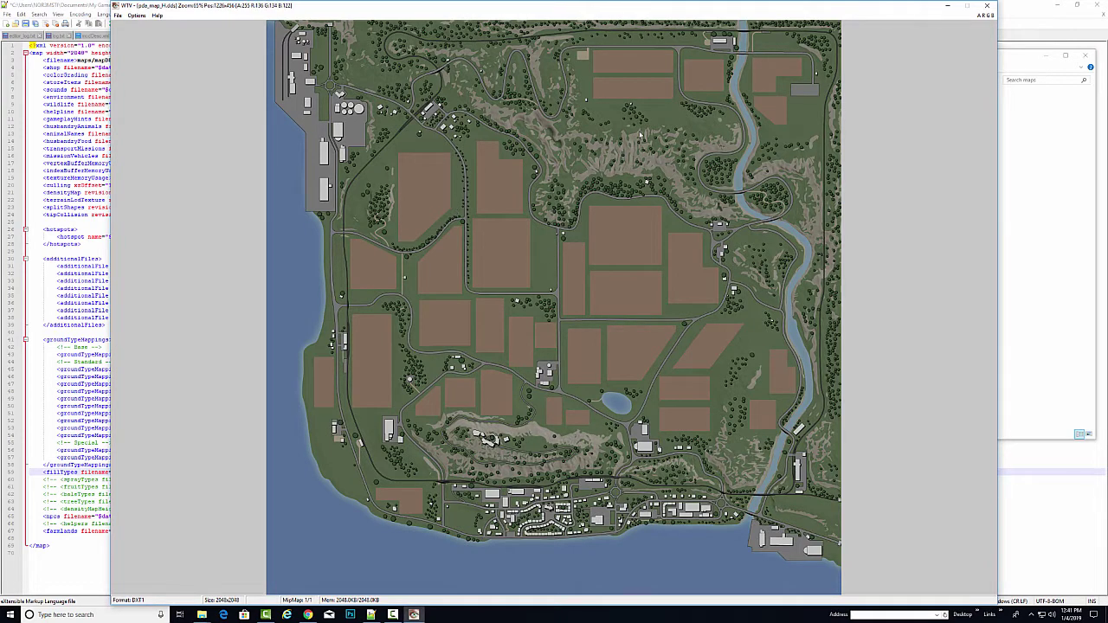
left_click(987, 6)
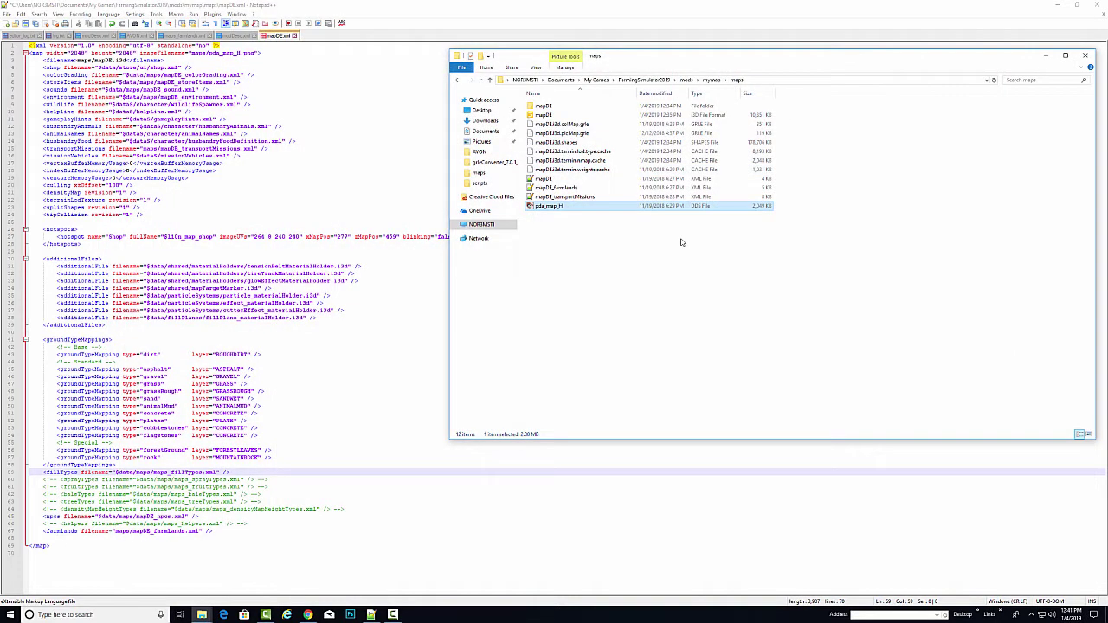